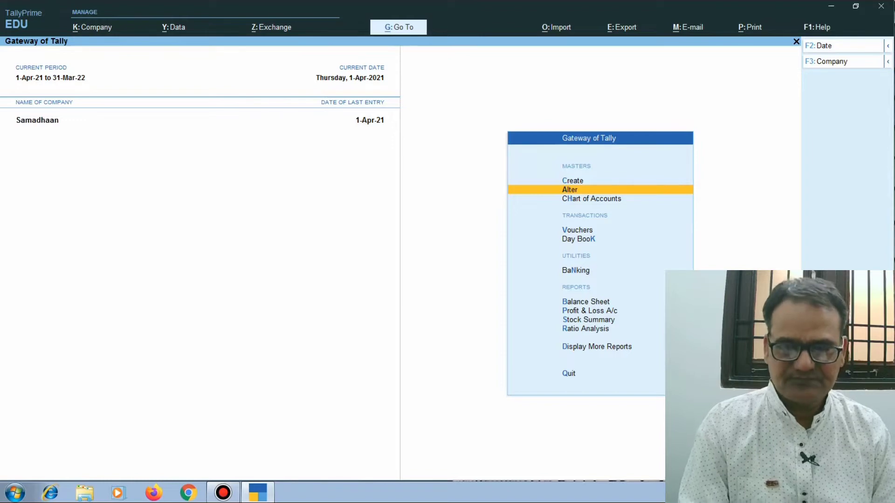
Create a ledger under Capital Account, named with the owner's first name followed by "Capital A/c", and save it
key(Up)
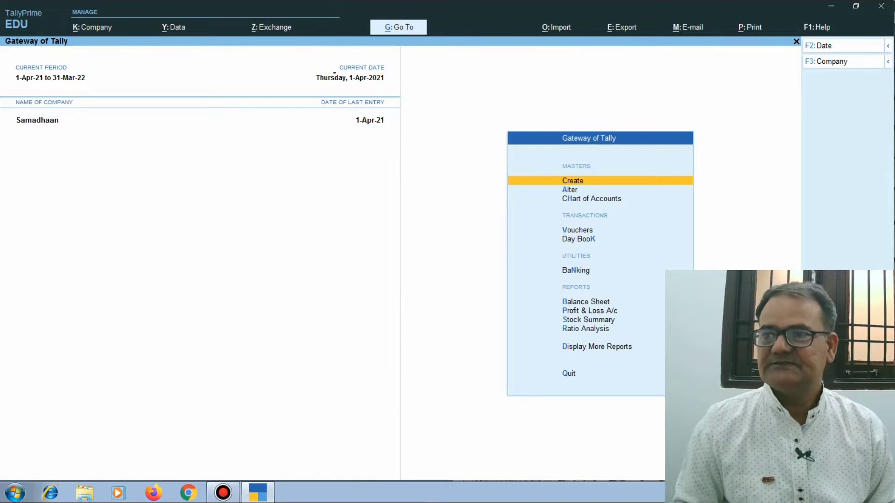
key(Return)
key(Down)
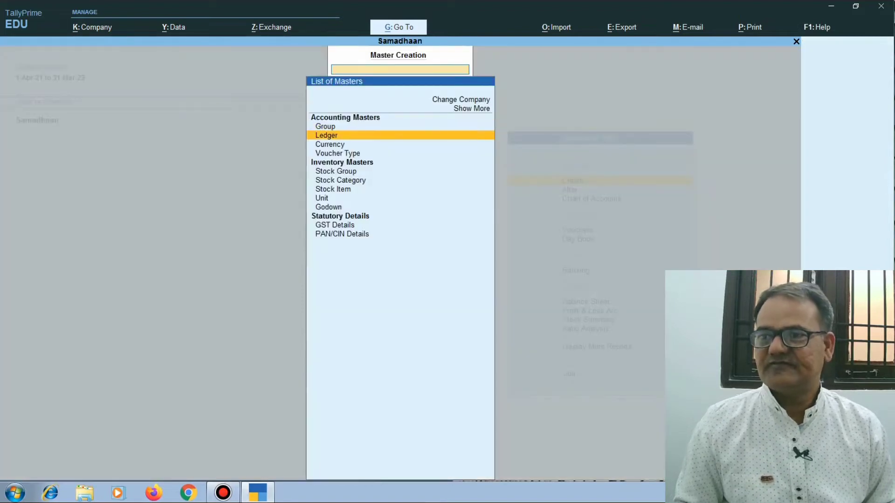
key(Return)
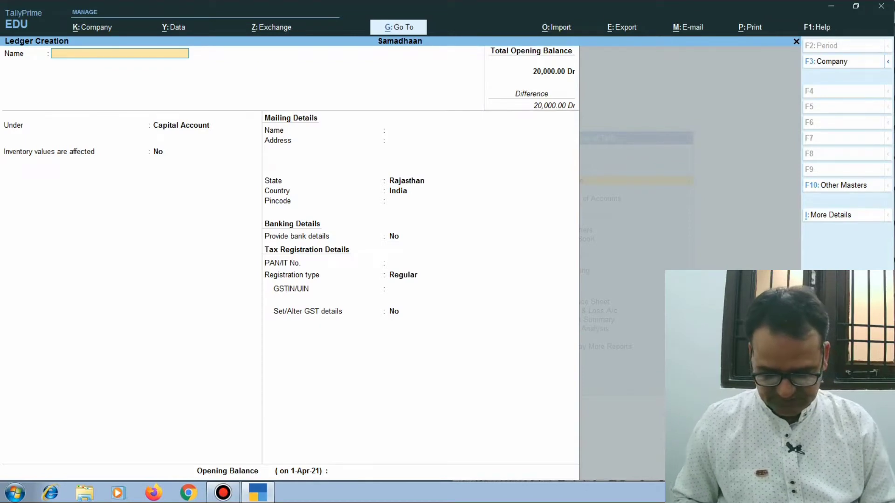
text(Ram)
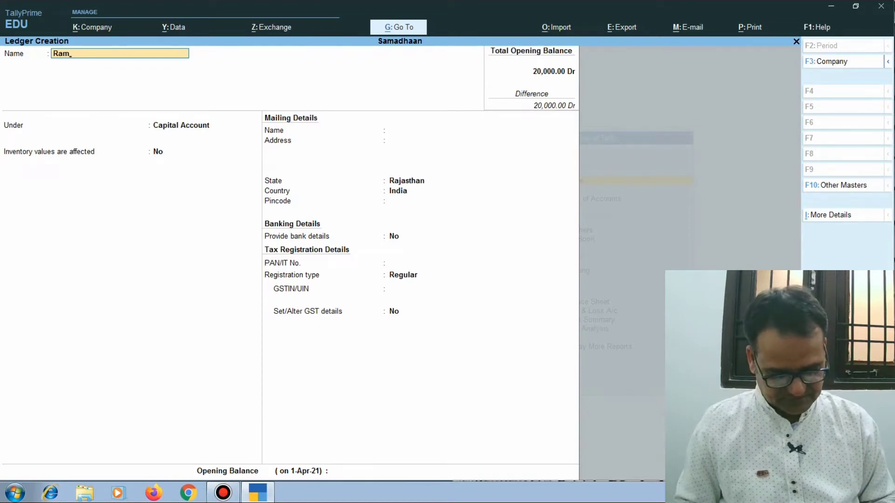
text('s Capita)
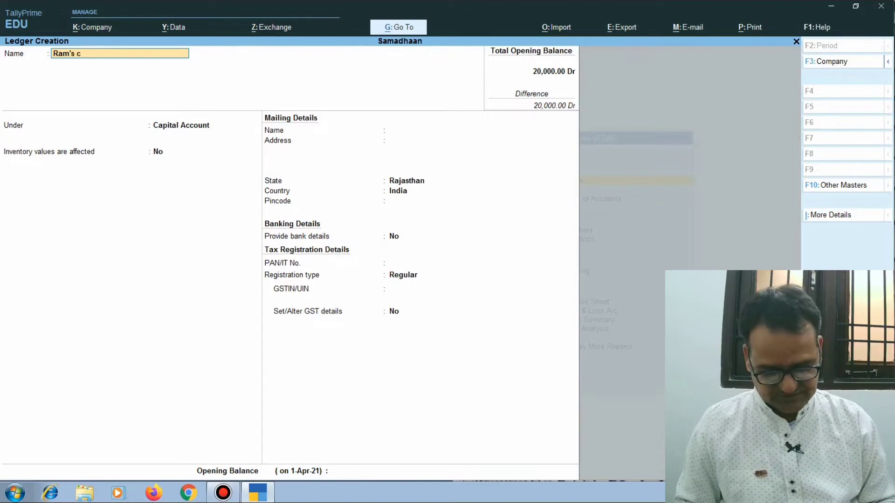
text(l A/c)
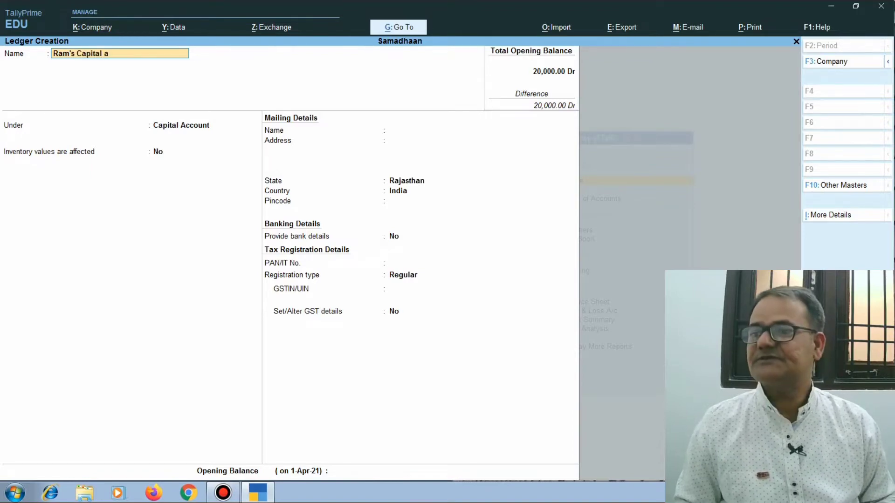
key(Return)
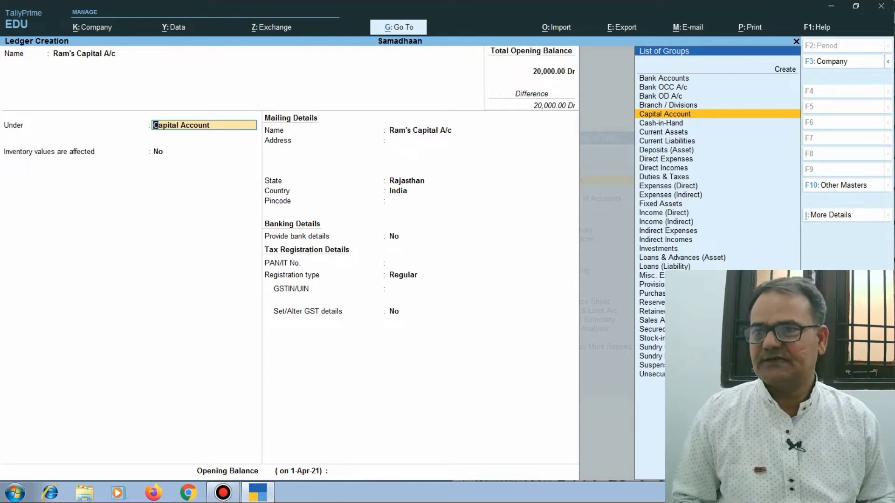
key(Return)
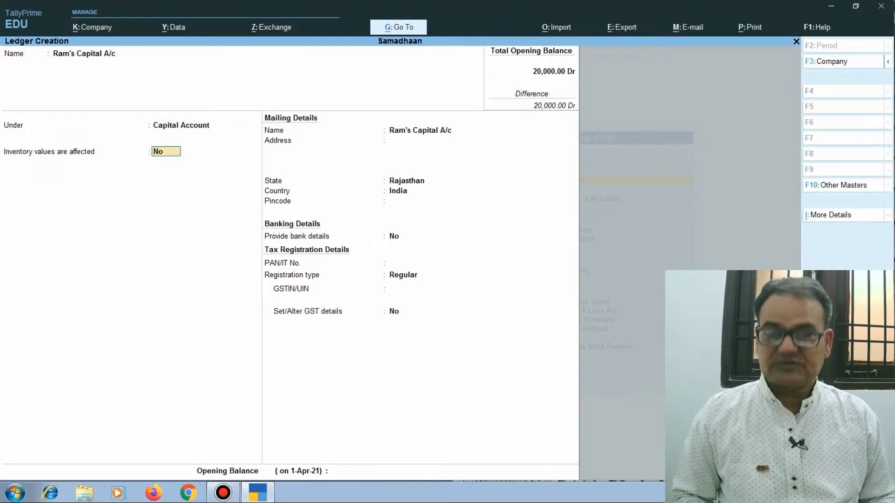
key(ctrl+a)
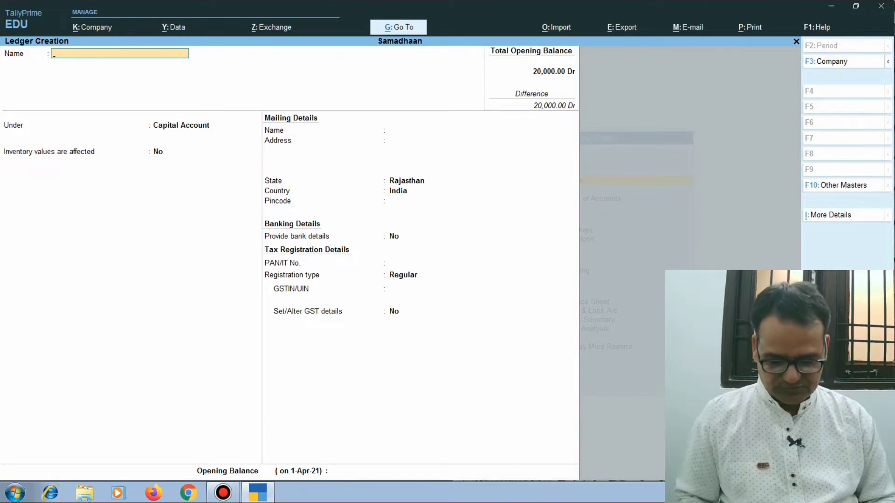
Create and save a ledger named Drawings under the Capital Account group
text(Drawings)
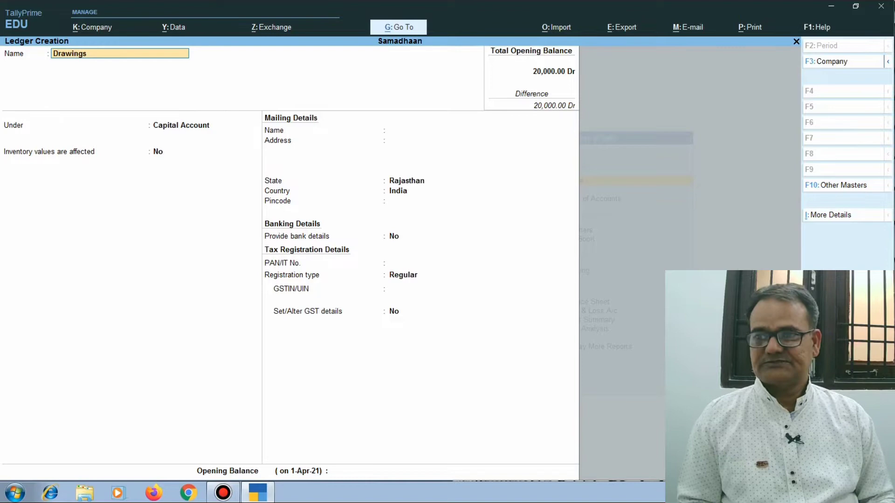
key(Return)
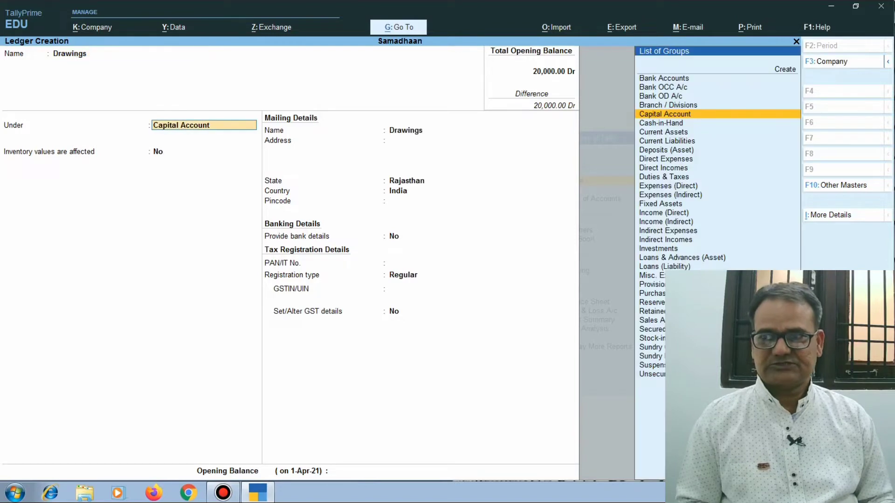
key(Return)
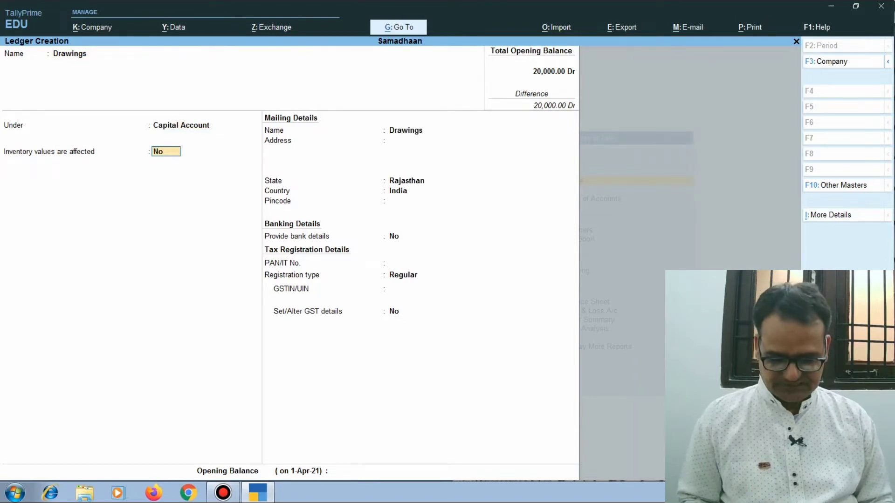
key(ctrl)
key(ctrl+a)
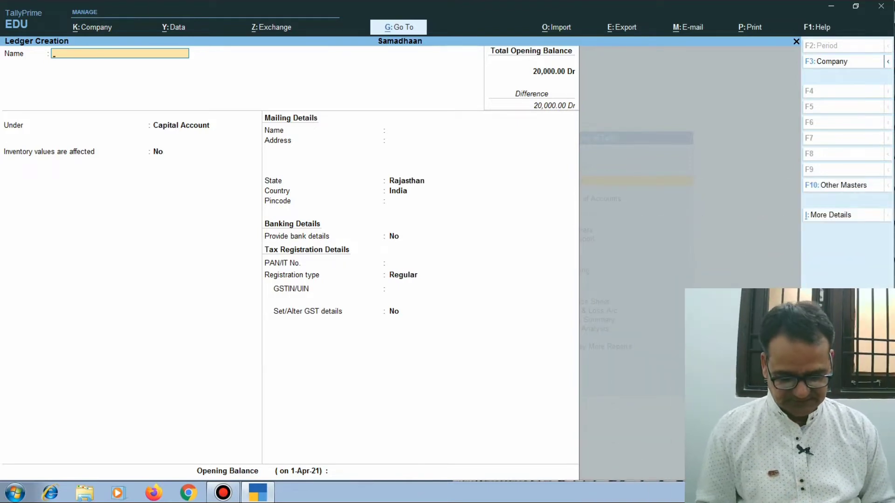
Create and save a ledger named School Fees Paid under the Capital Account group
text(School)
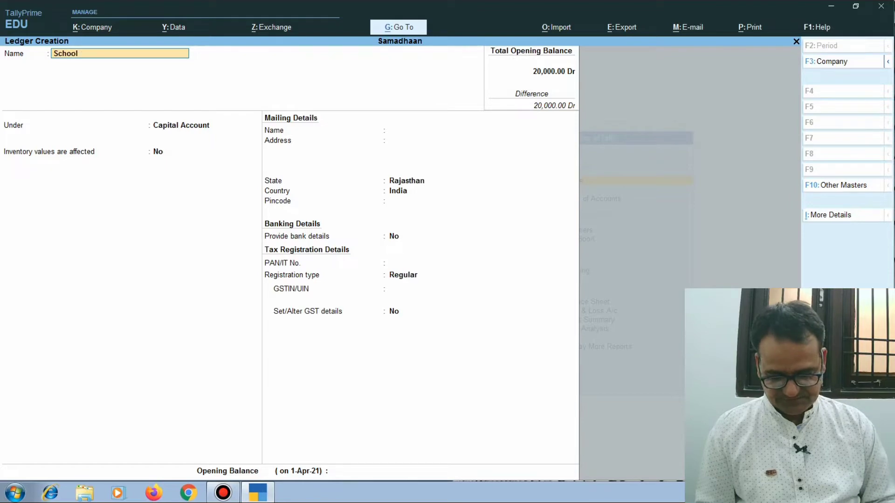
text( Fees Paid)
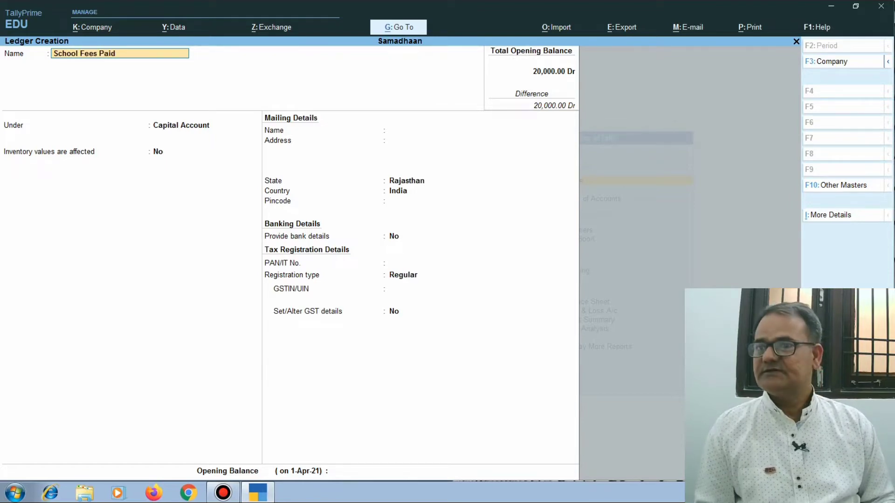
key(Return)
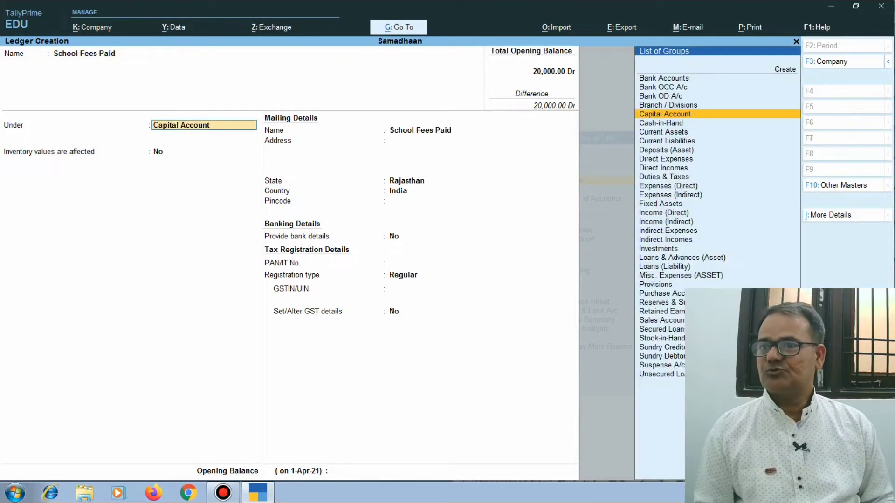
key(Return)
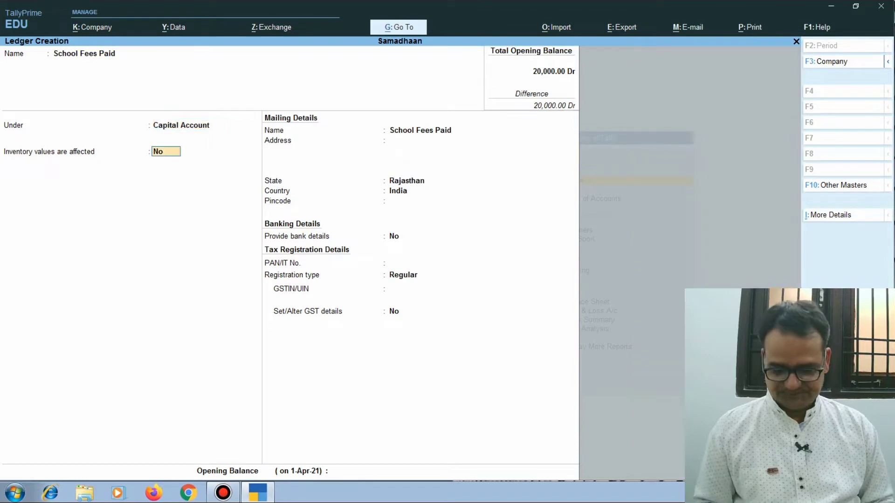
key(ctrl+a)
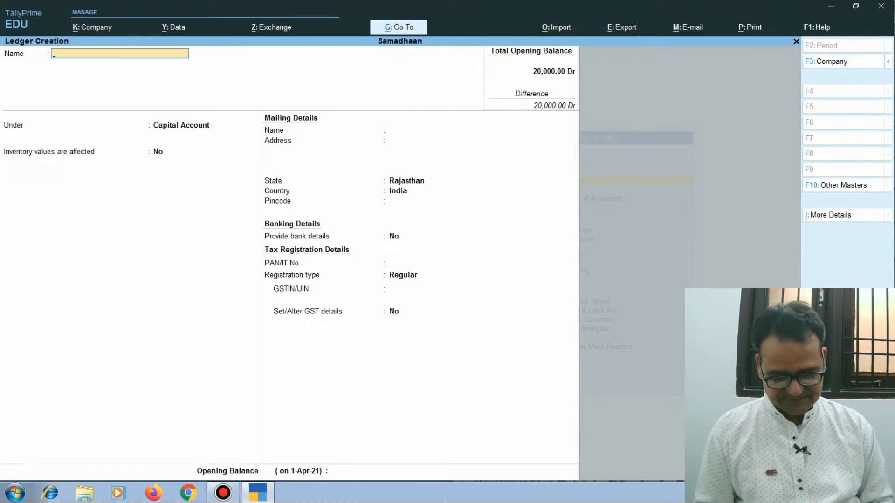
Create a ledger named Lic Premium Paid under Capital Account, save it and leave ledger creation
text(Lic Pre)
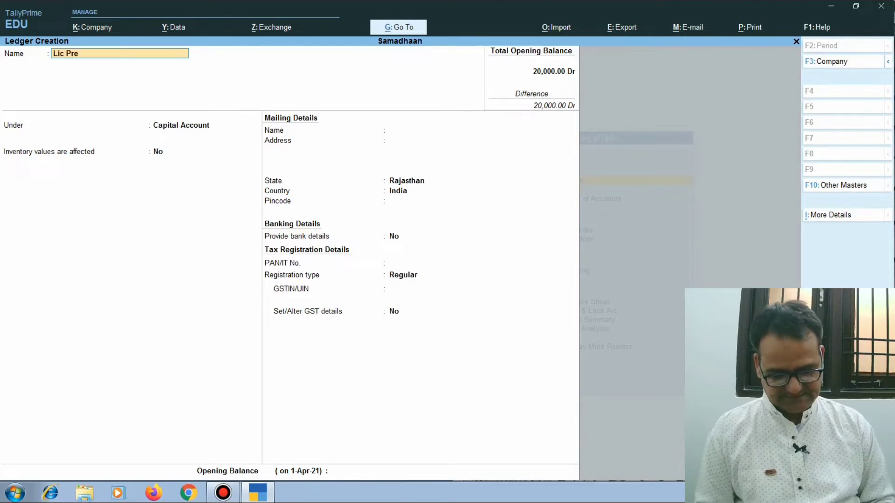
text(mium Paid)
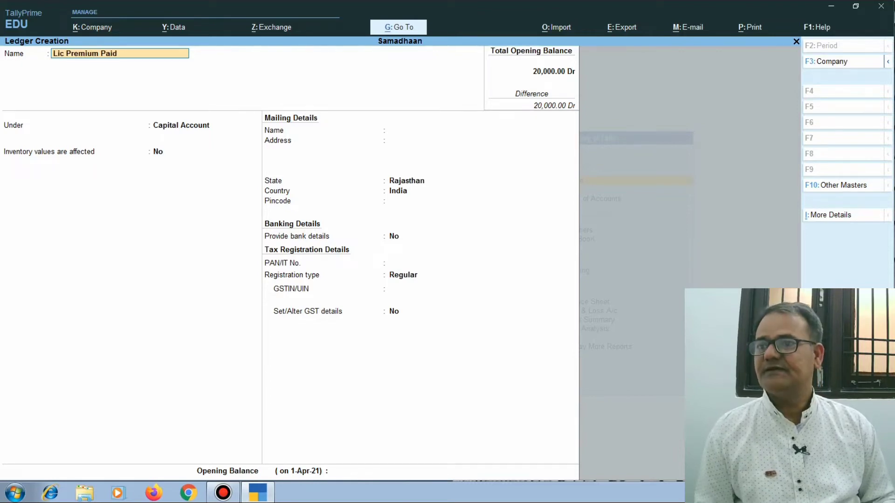
key(Return)
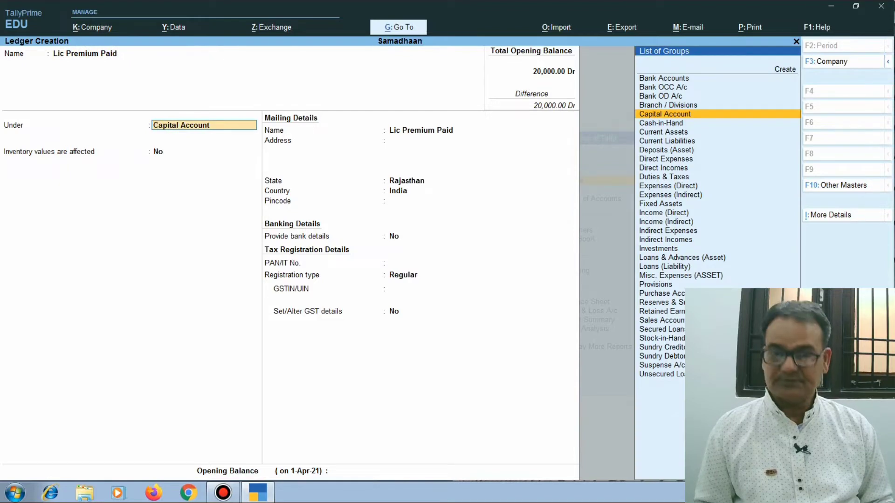
key(ctrl+a)
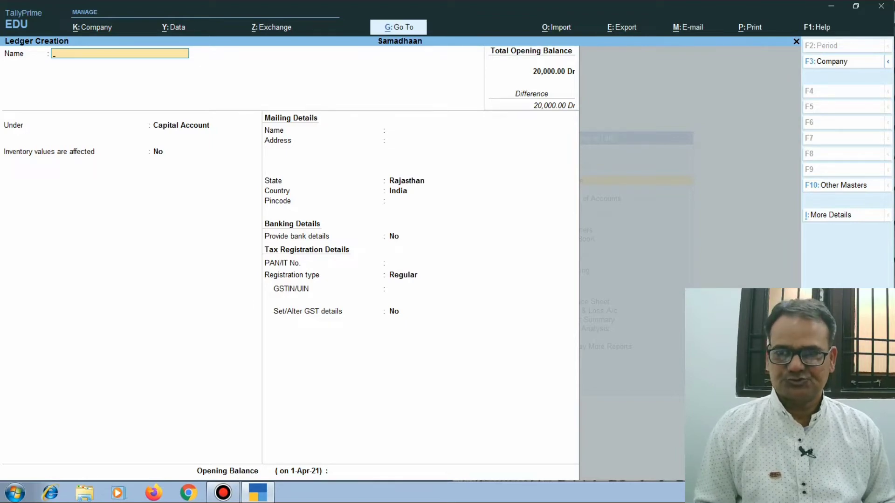
key(Escape)
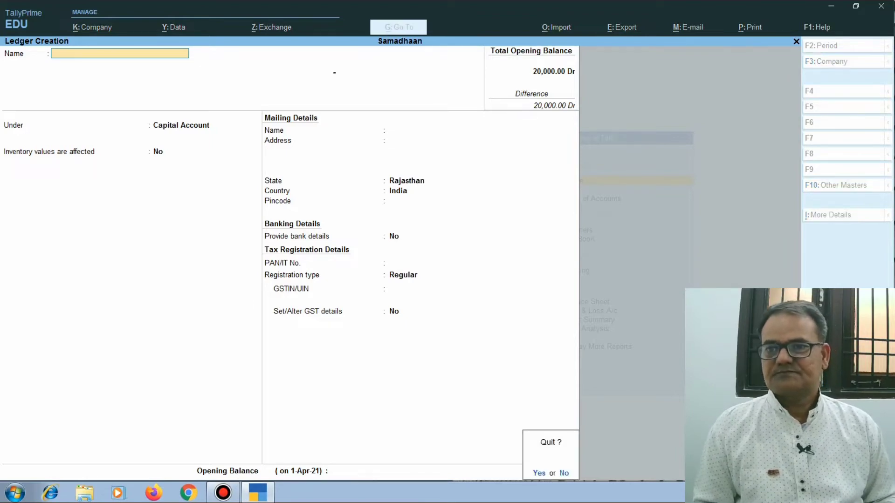
key(y)
key(Escape)
key(Escape)
key(Escape)
Record a receipt voucher of 10000 into Cash from the owner's capital ledger, with the narration left blank
key(Down)
key(Down)
key(Down)
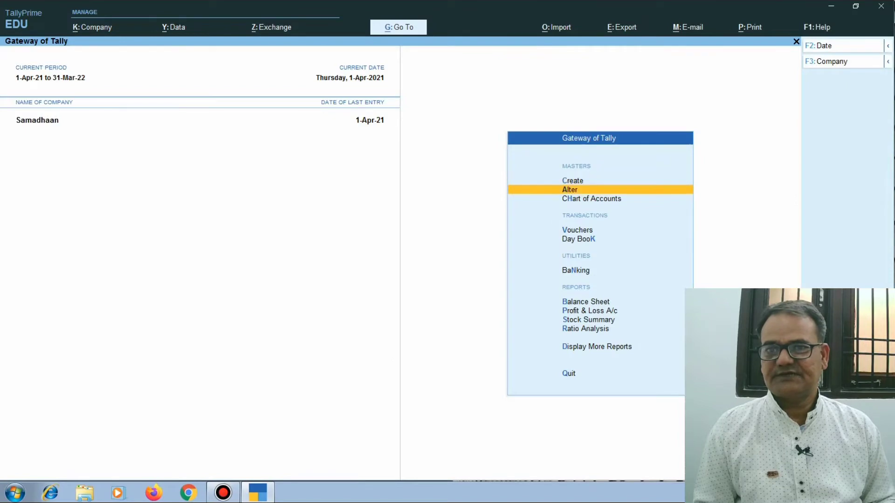
key(Return)
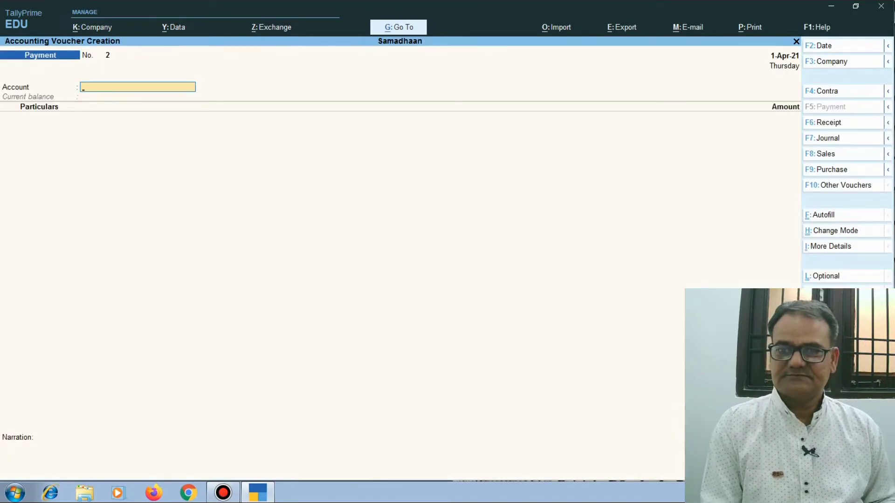
key(F6)
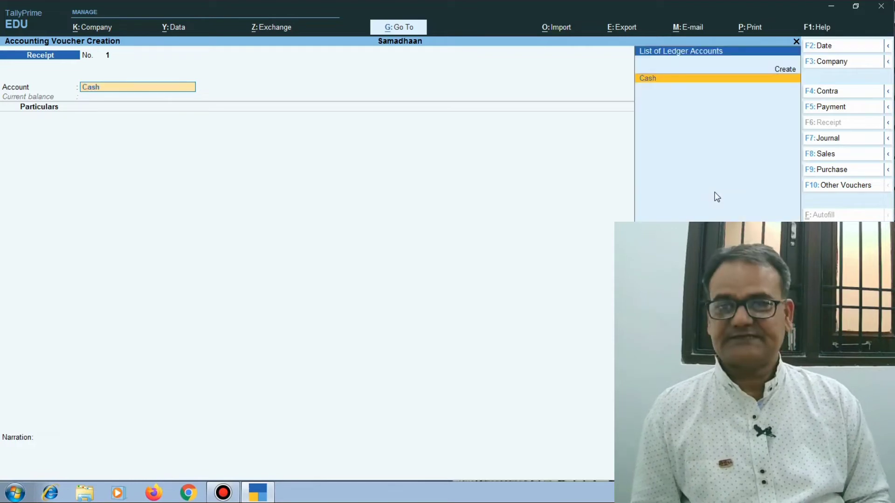
key(Return)
text(ram)
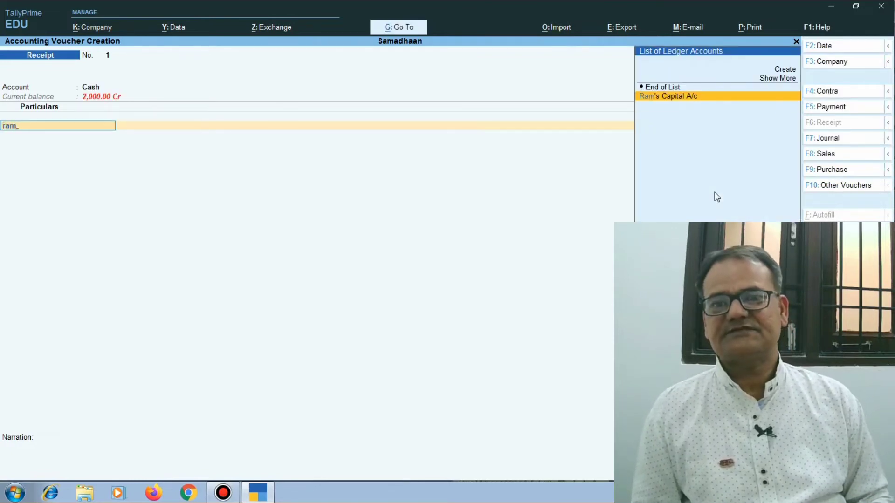
key(Return)
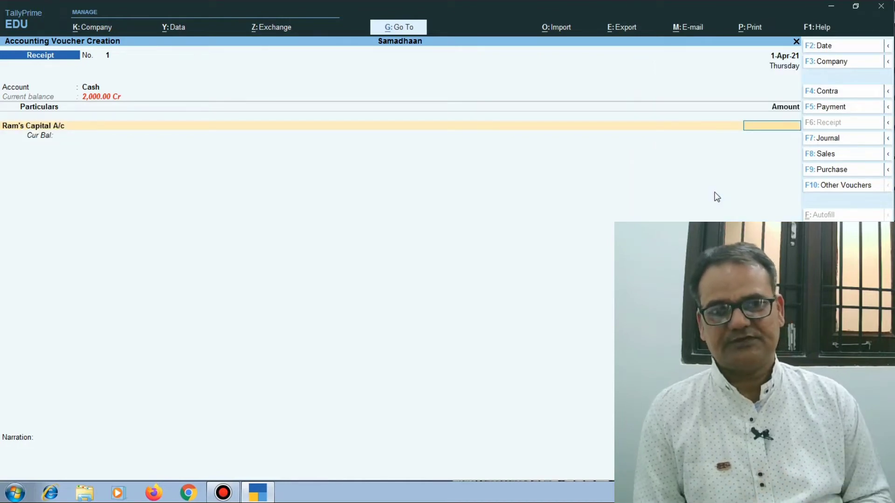
text(10000)
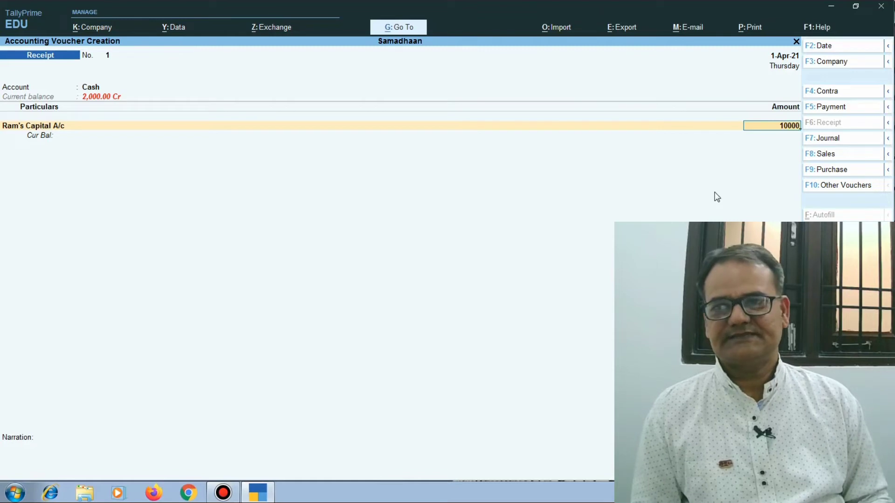
key(Return)
key(Return)
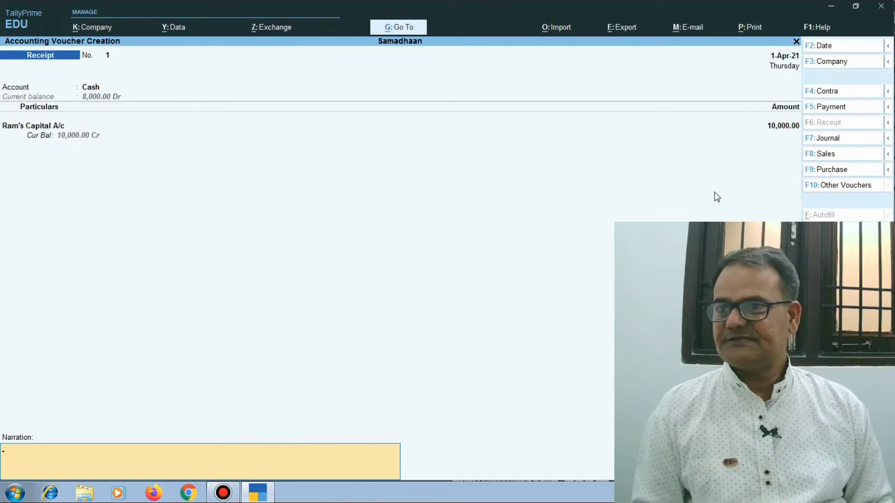
key(Return)
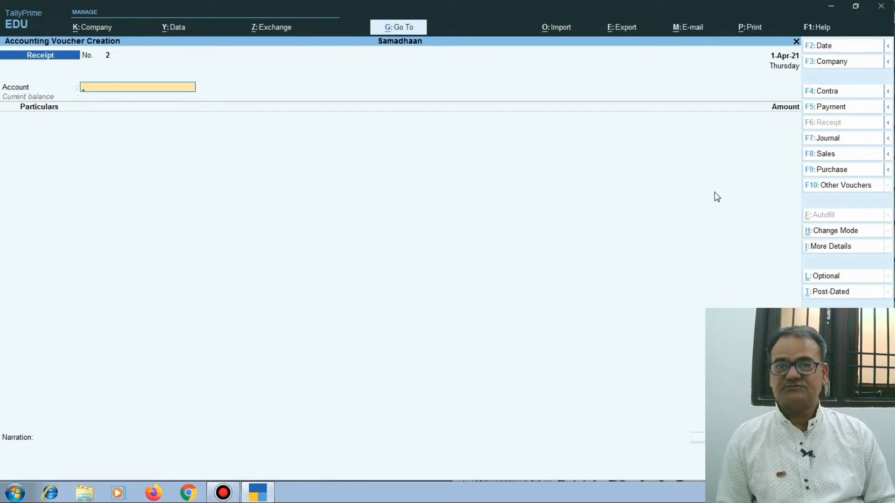
Create a State Bank of India ledger under Bank Accounts from the receipt voucher's account field, leaving the bank details blank, and save it
text(S)
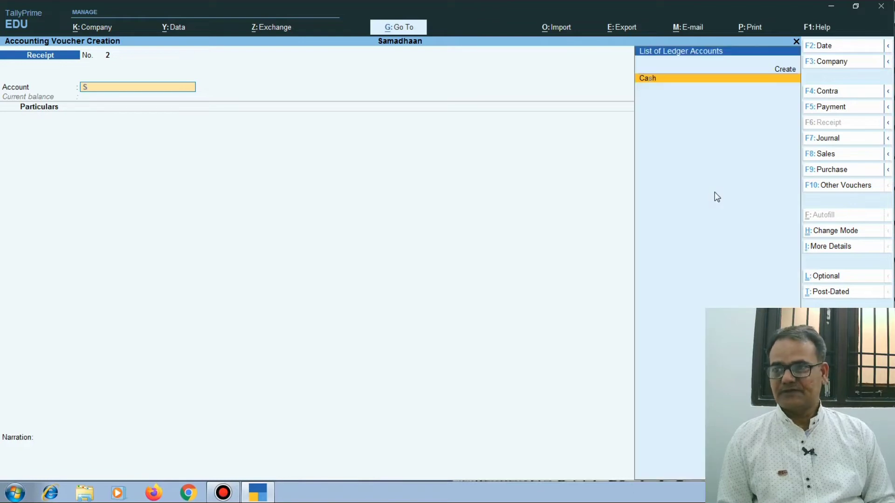
key(BackSpace)
key(alt+c)
text(Sta)
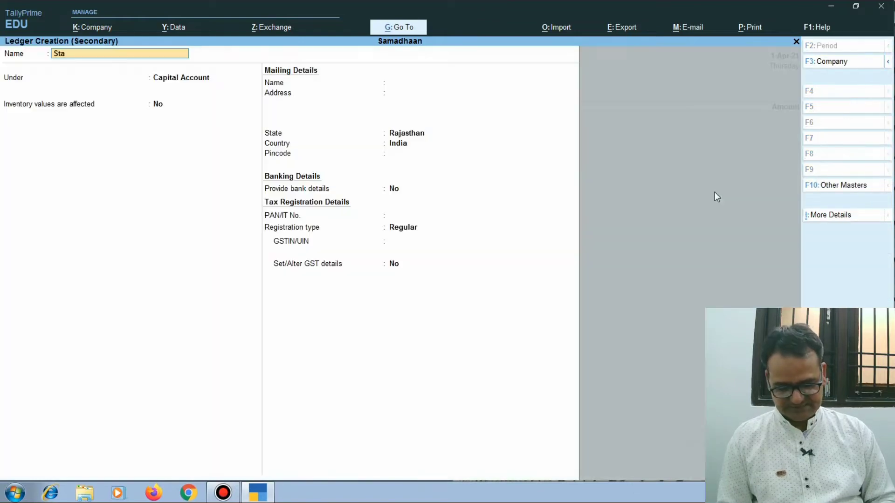
text(te Bank of in)
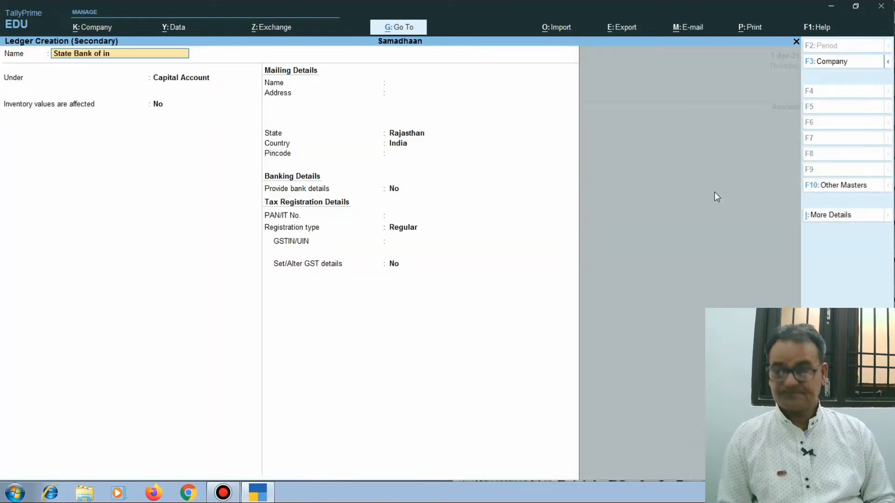
text(dia)
key(Return)
text(Ban)
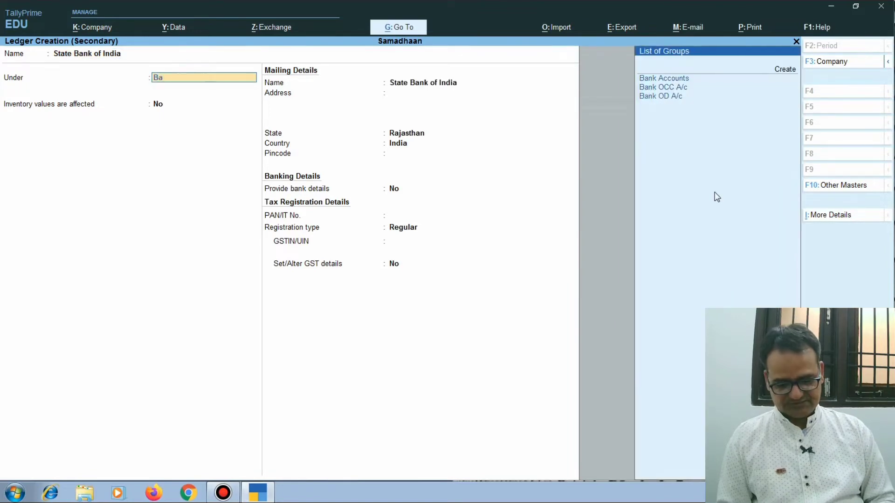
key(Return)
key(Return)
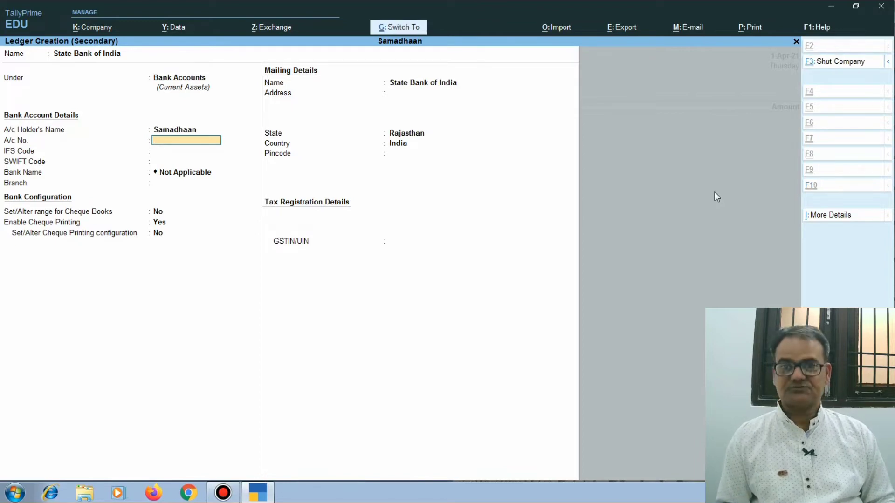
key(ctrl+a)
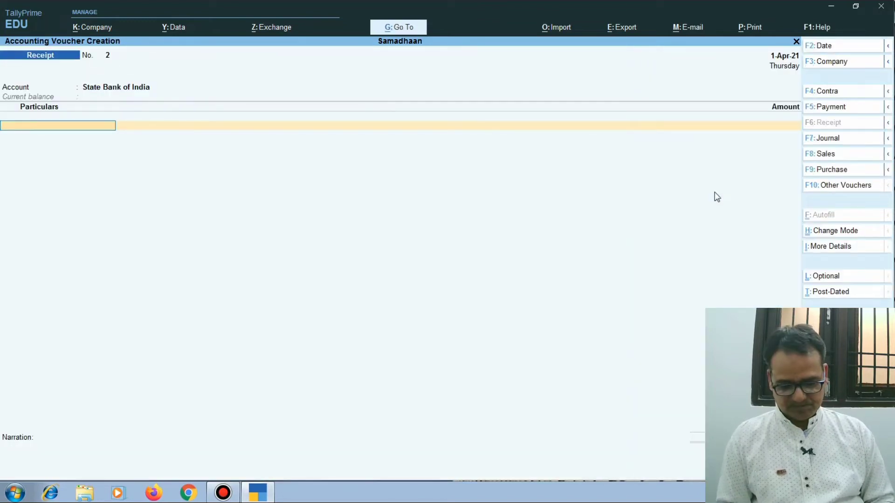
Record a receipt of 1,00,000 into State Bank of India from the owner's capital ledger, leaving the narration blank
text(Ra)
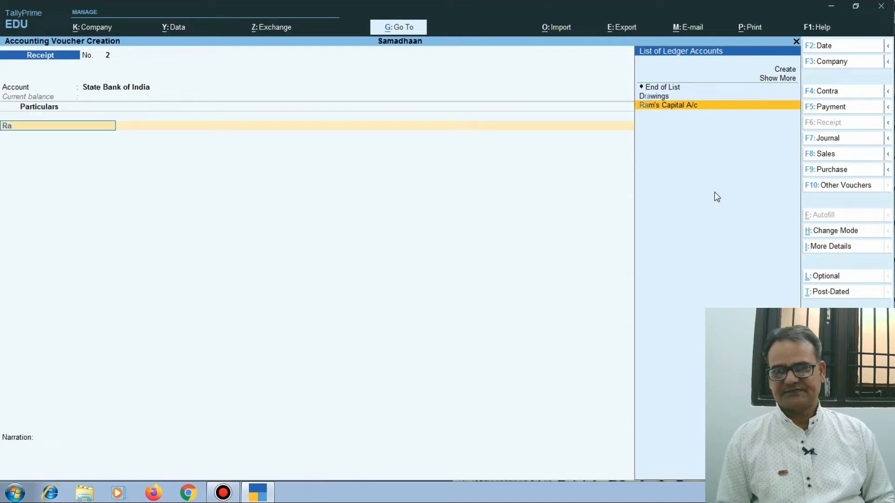
key(Return)
text(1,00,000)
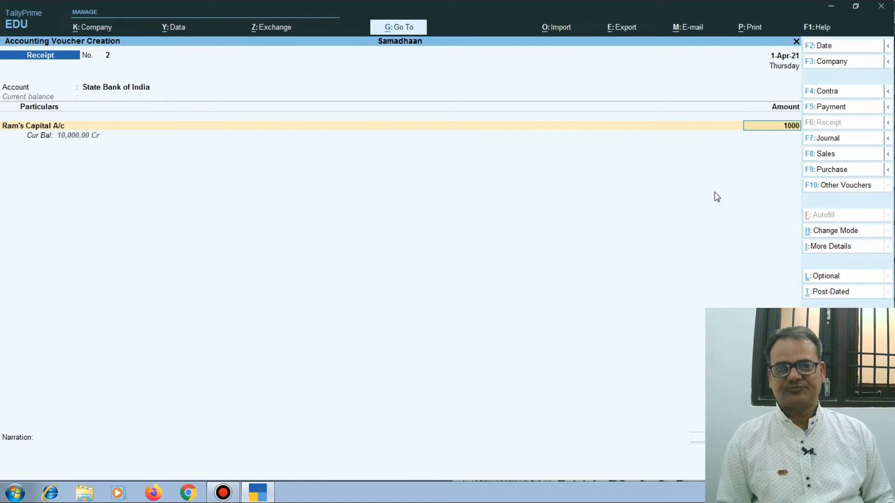
key(Return)
key(Return)
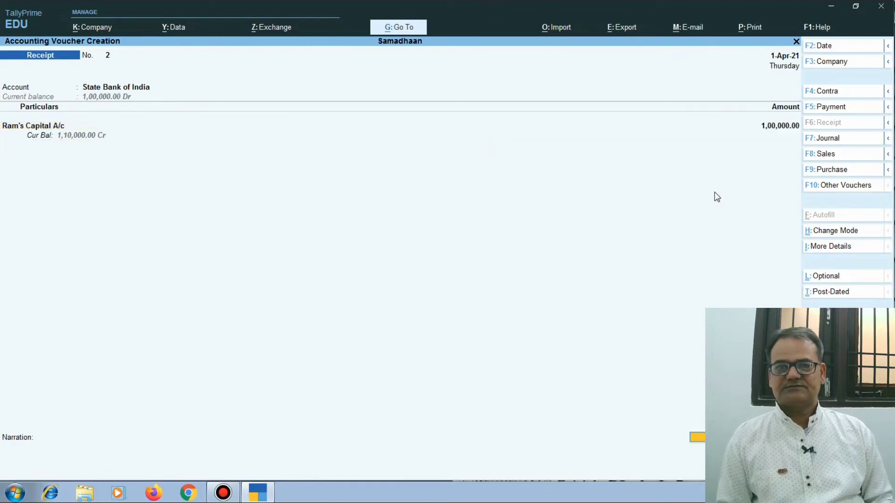
key(Return)
key(Return)
key(Return)
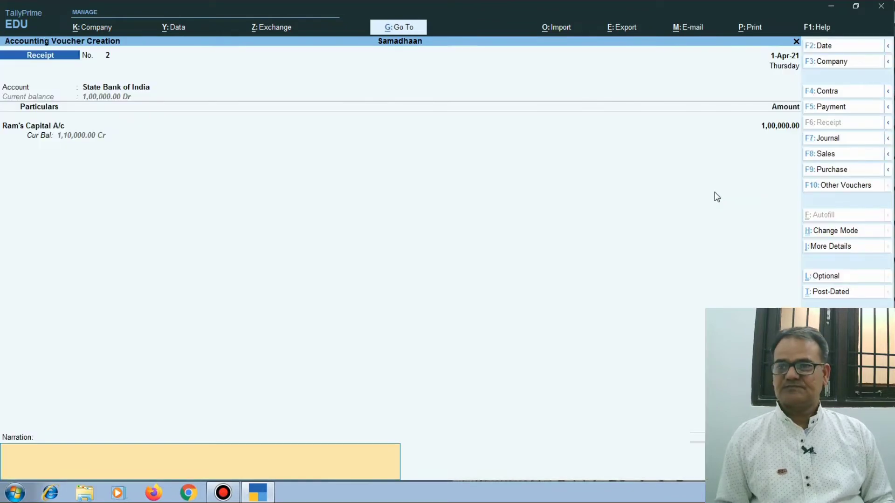
key(Return)
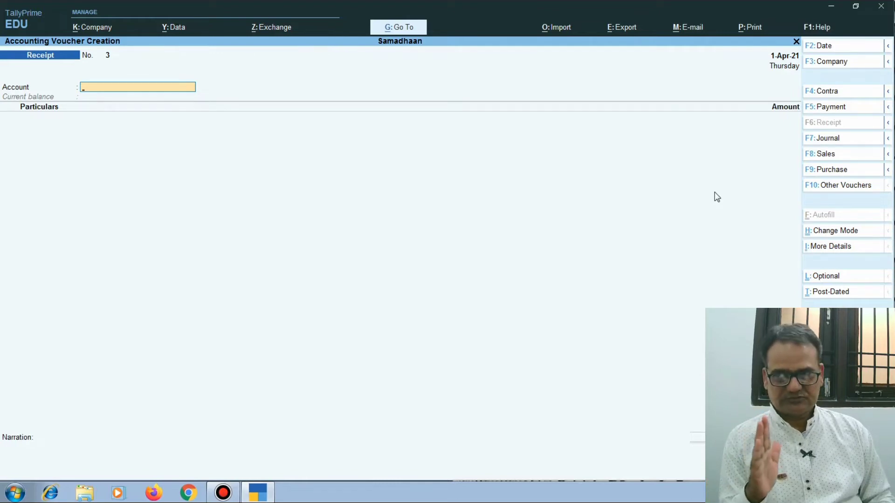
Record a payment voucher of 15000 from State Bank of India to School Fees Paid, leaving the narration blank
key(F5)
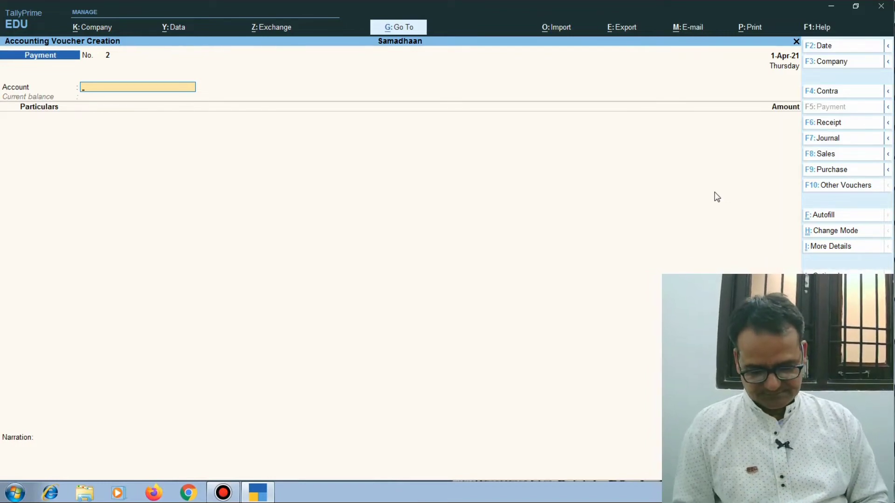
text(sta)
key(Return)
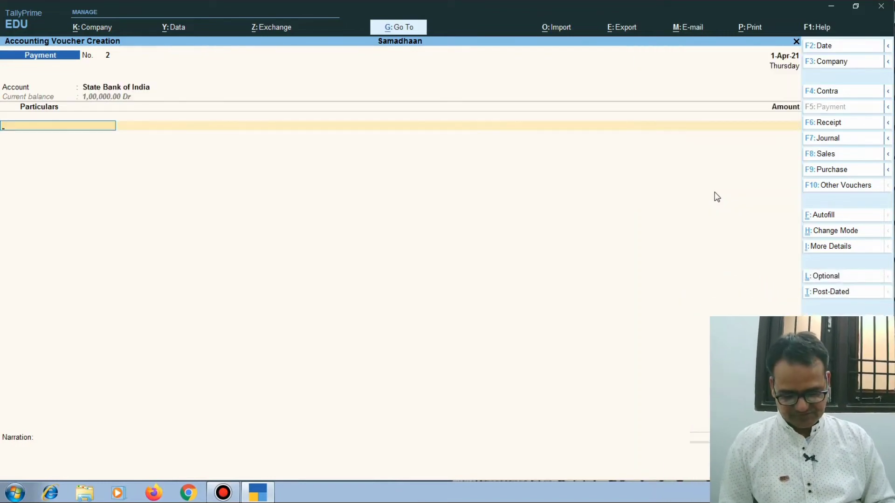
text(Scho)
key(Return)
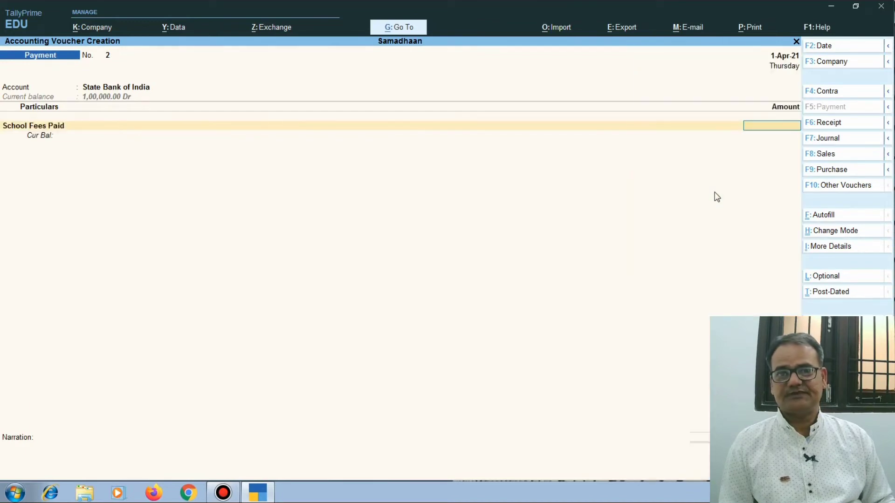
text(15000)
key(Return)
key(Return)
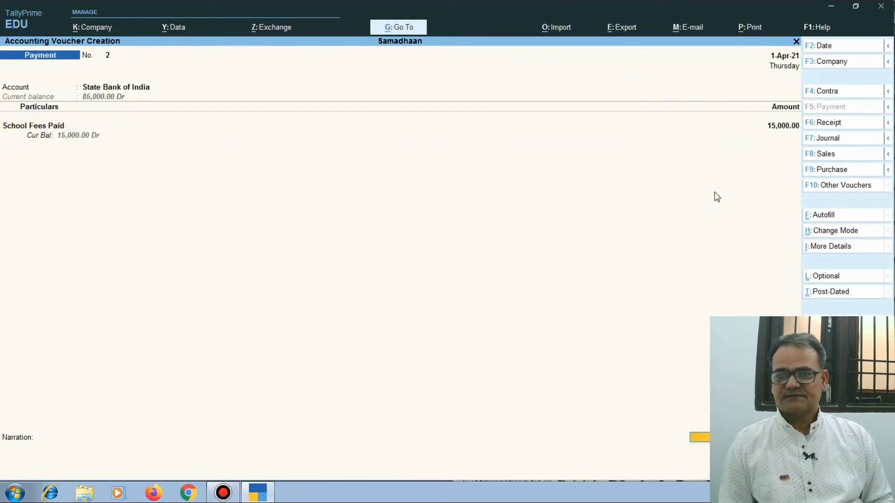
key(Return)
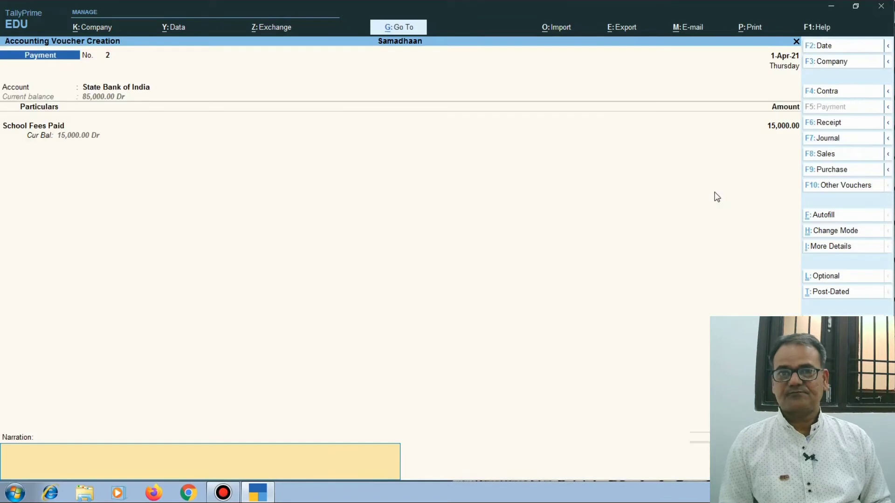
key(Return)
key(Return)
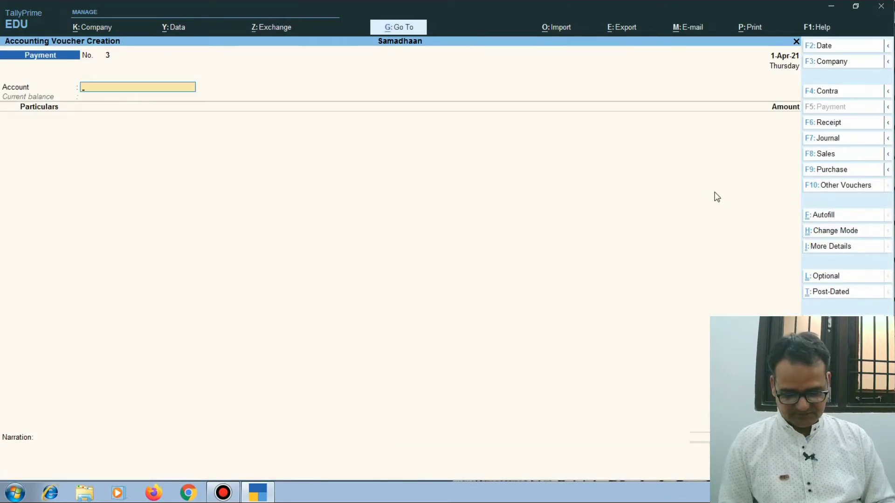
Record a payment voucher of 10,000 from State Bank of India to Lic Premium Paid and save it without a narration
text(sta)
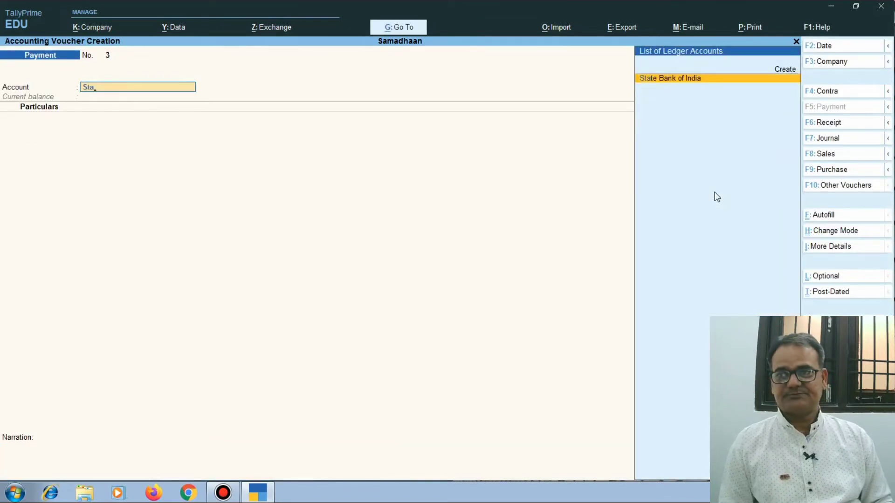
key(Return)
text(lic)
key(Return)
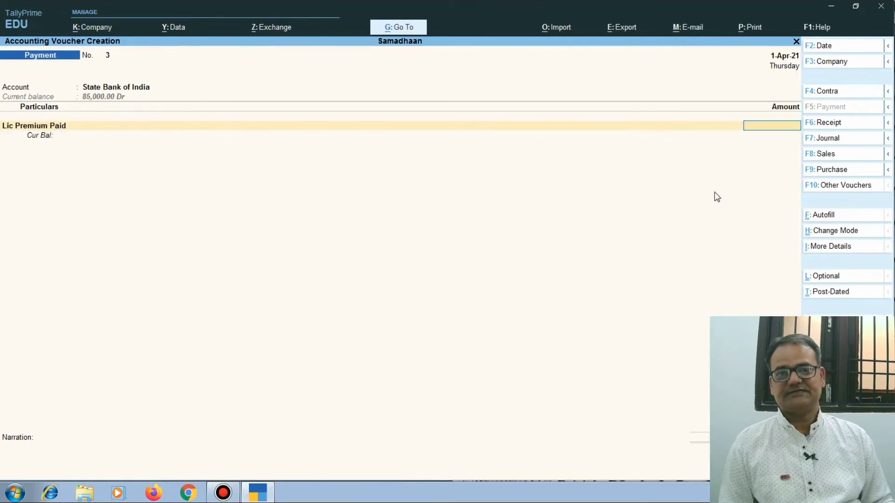
text(10,000)
key(Return)
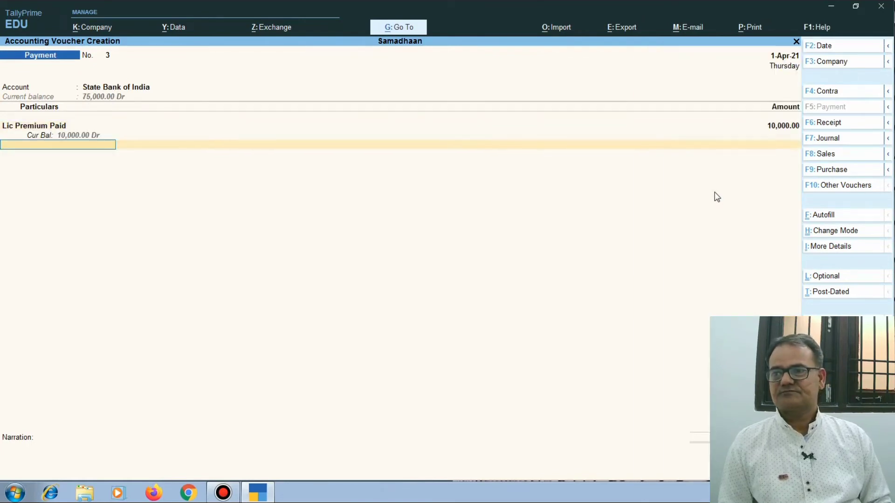
key(Return)
key(ctrl+a)
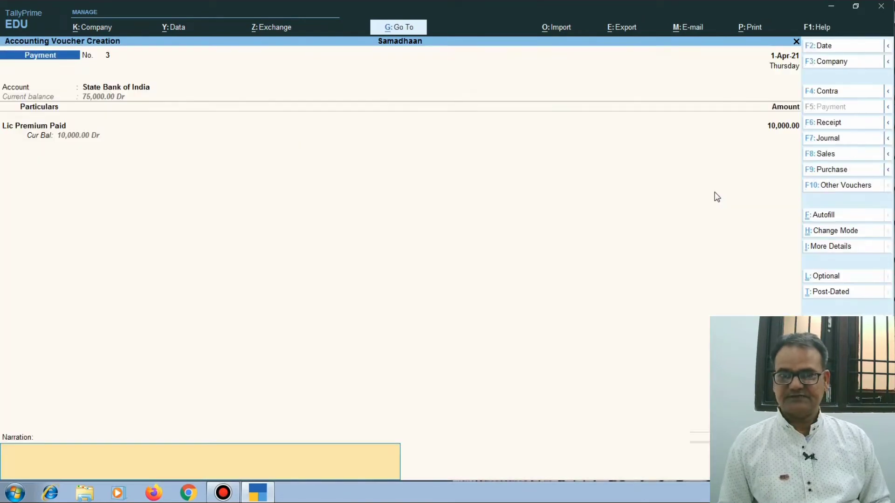
key(ctrl+a)
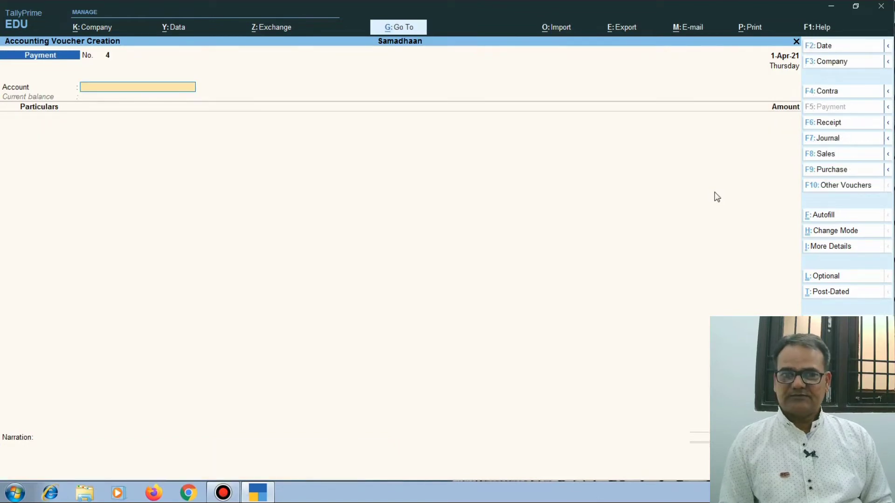
Leave voucher entry and review the ledgers making up the Capital Account in the Balance Sheet, and close the report
key(Escape)
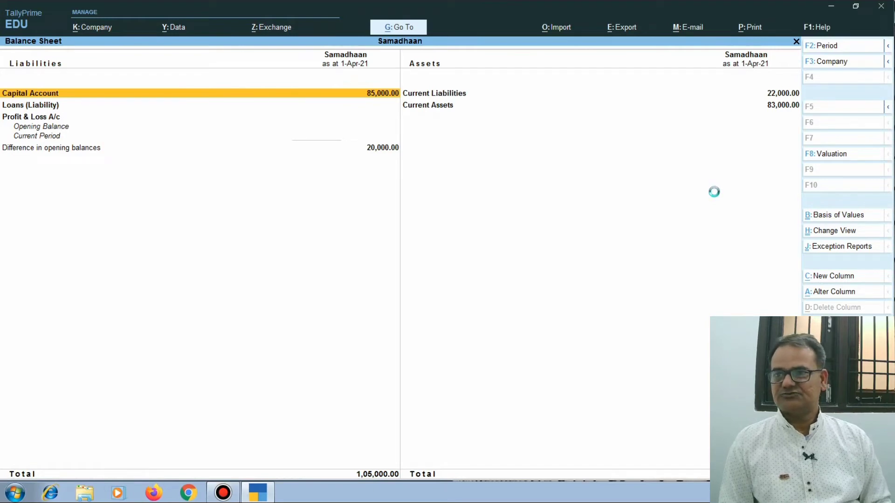
key(Return)
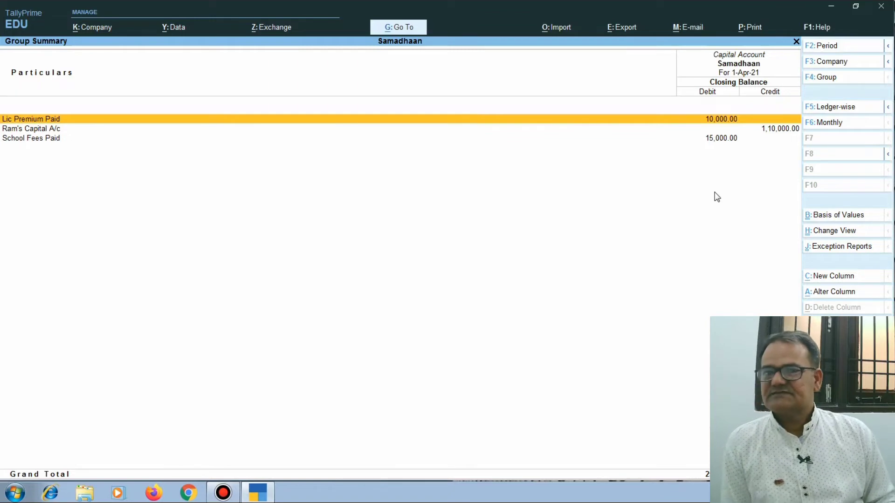
key(Down)
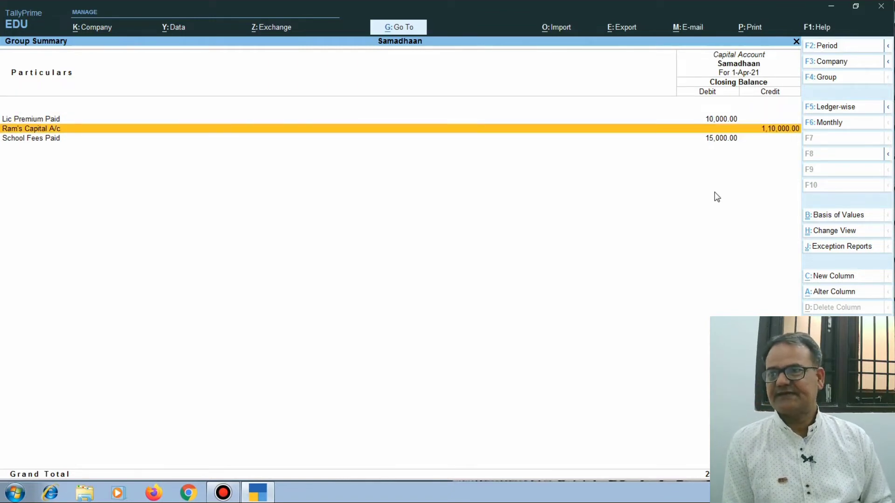
key(Down)
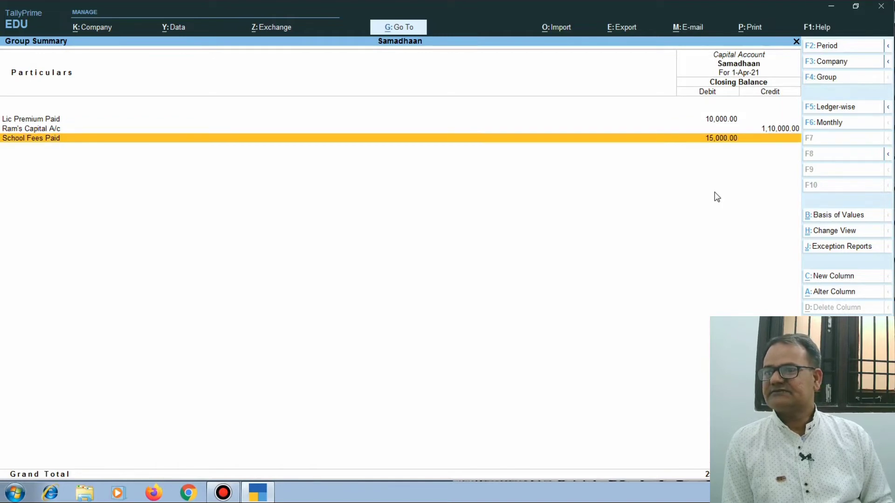
key(Up)
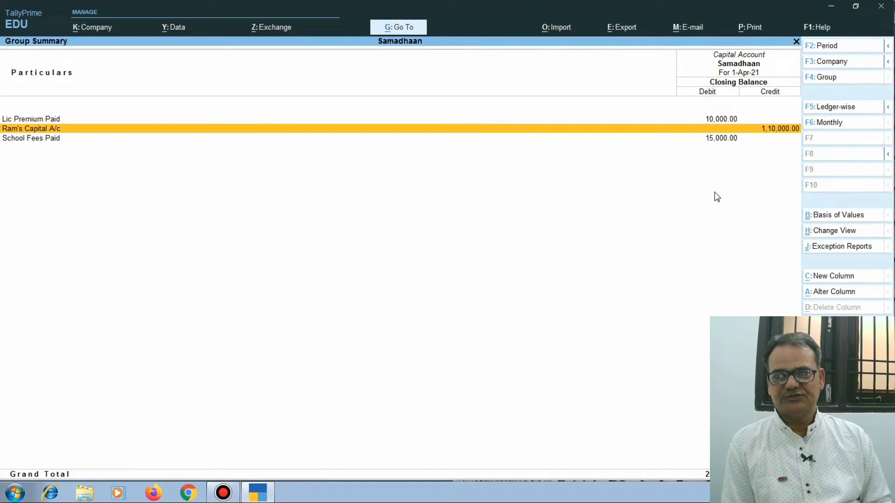
key(Escape)
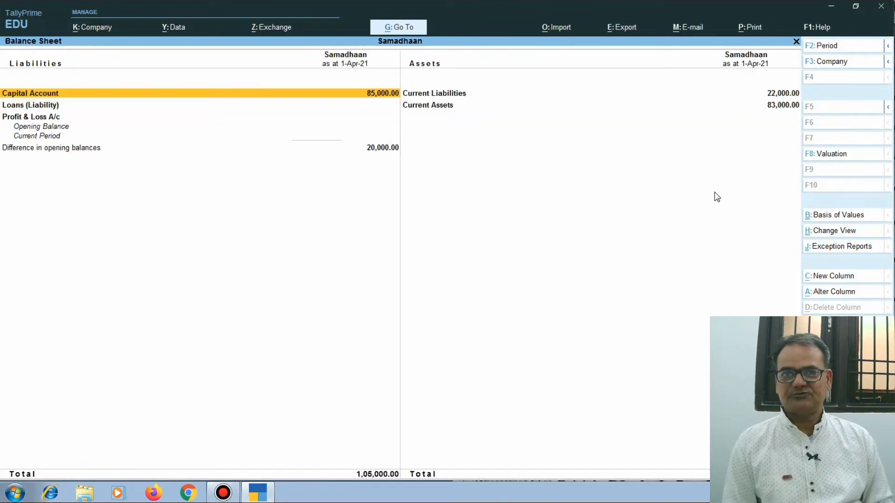
key(Escape)
Record a payment voucher of 5000 from Cash to Drawings, leaving the narration blank
key(Up)
key(Up)
key(Up)
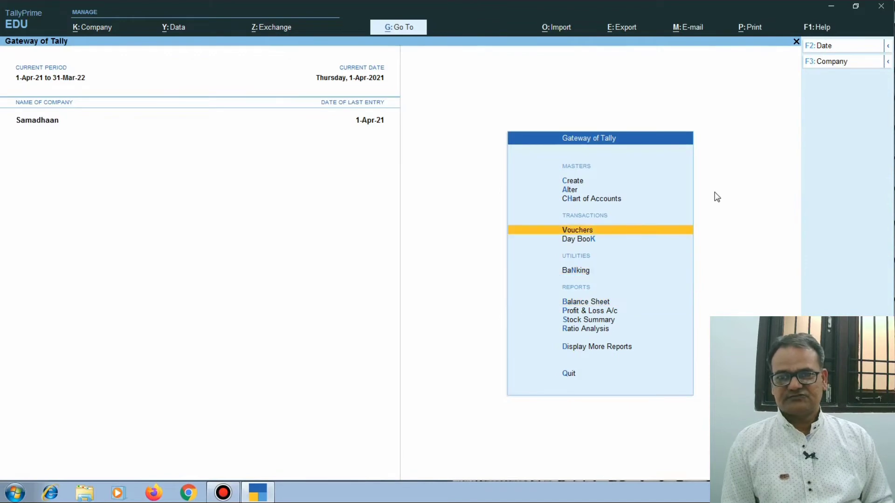
key(Return)
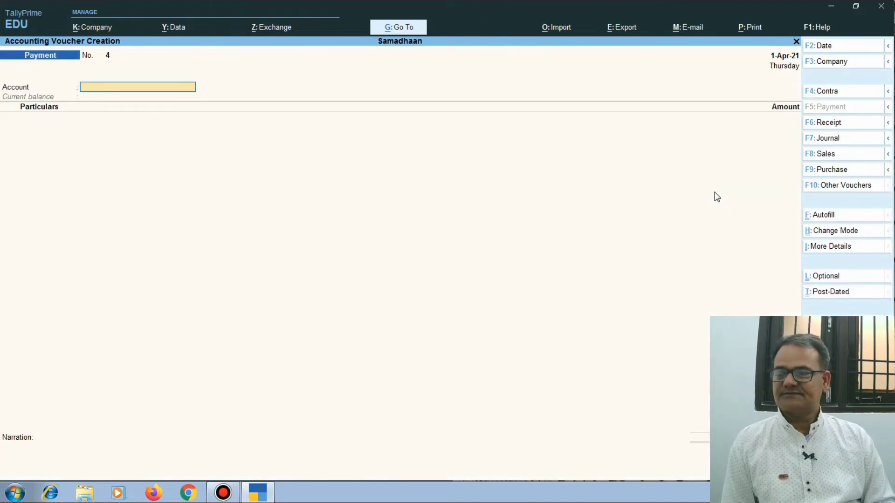
text(ca)
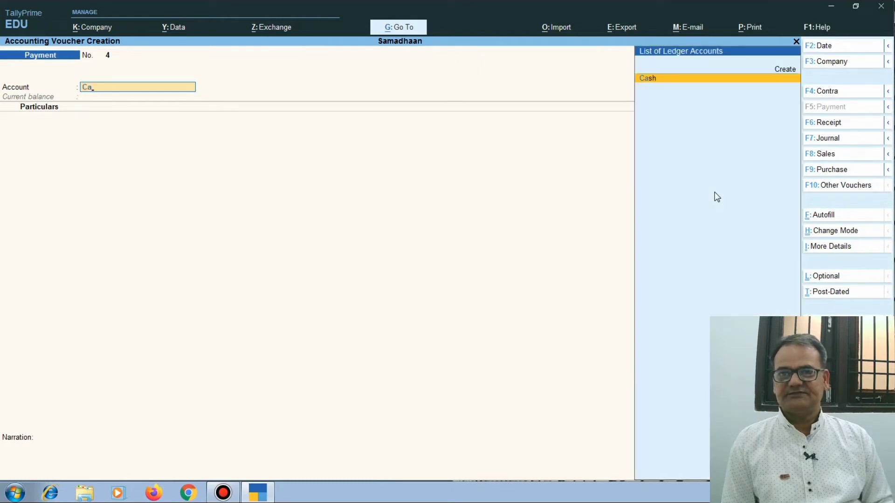
key(Return)
text(dra)
key(Return)
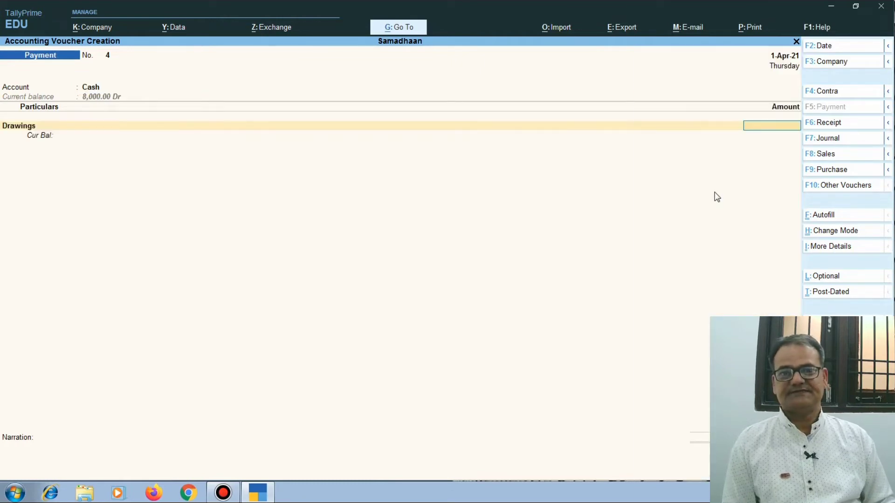
text(5000)
key(Return)
key(Return)
key(Return)
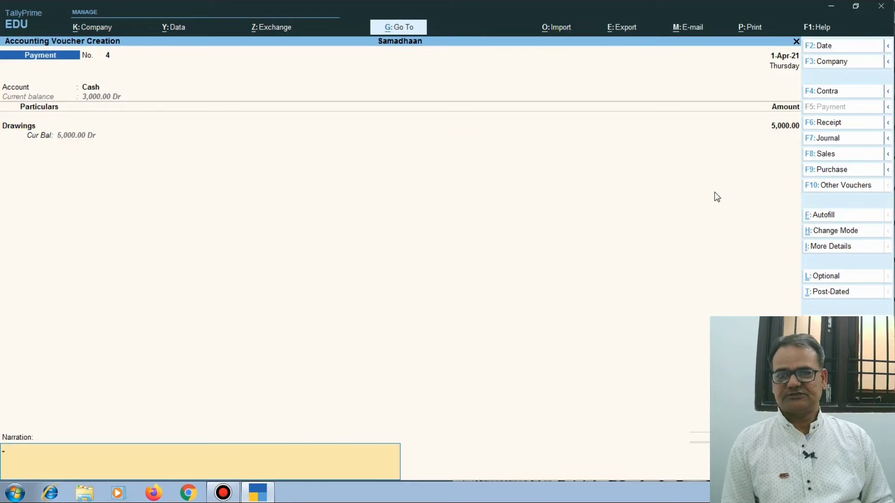
Exit voucher creation and check the Drawings entry in the Balance Sheet's Capital Account breakdown
key(Escape)
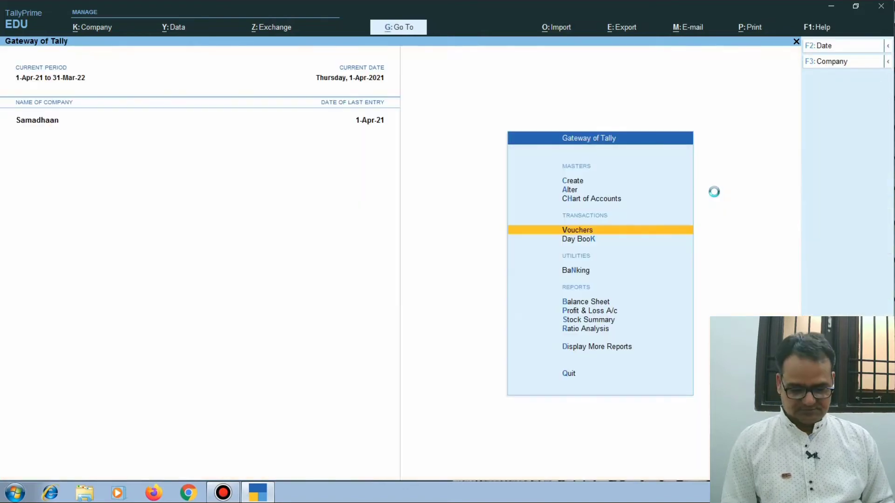
key(Down)
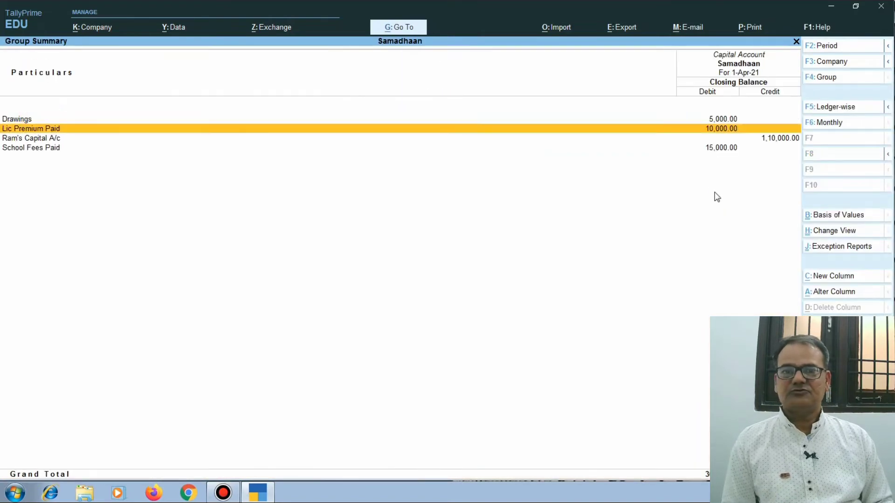
Examine the closing balances of the drawings, premium, owner's capital and school fees ledgers in the Capital Account summary
key(Down)
key(Down)
key(Up)
key(Up)
key(Up)
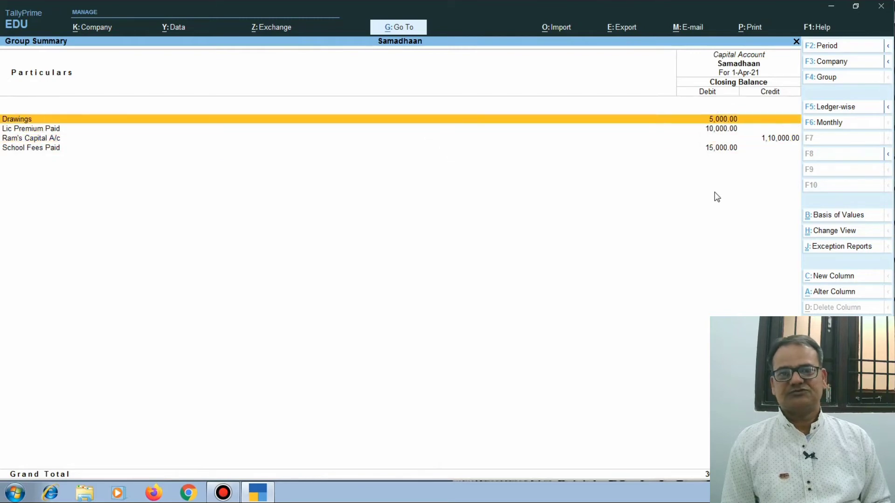
key(Down)
key(Down)
key(Up)
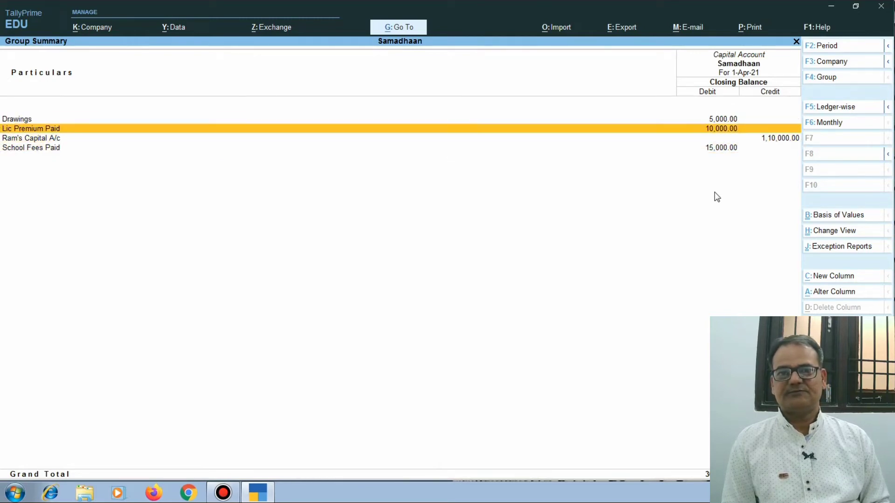
key(Down)
key(Down)
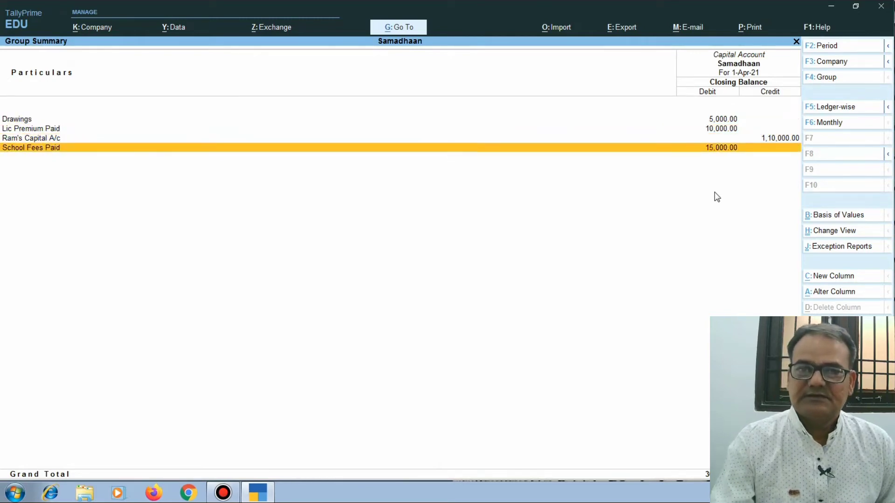
key(Up)
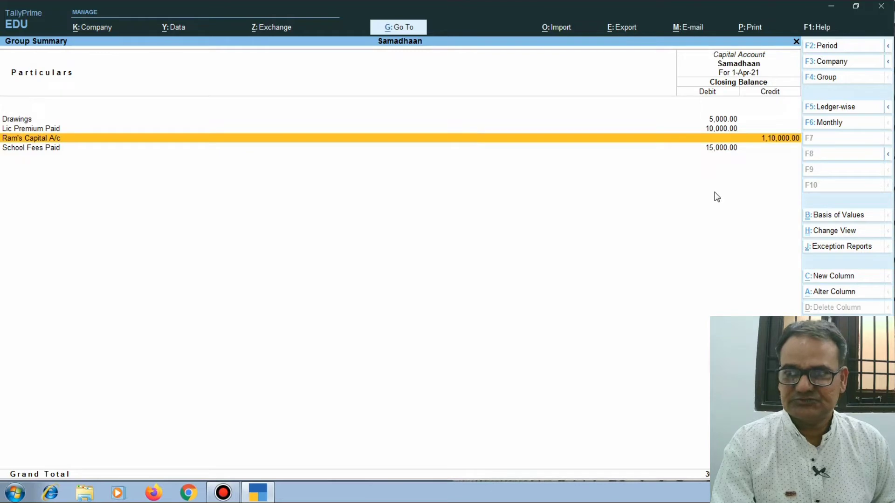
Inspect the April receipt vouchers behind the owner's capital ledger and return to the Capital Account summary
key(Return)
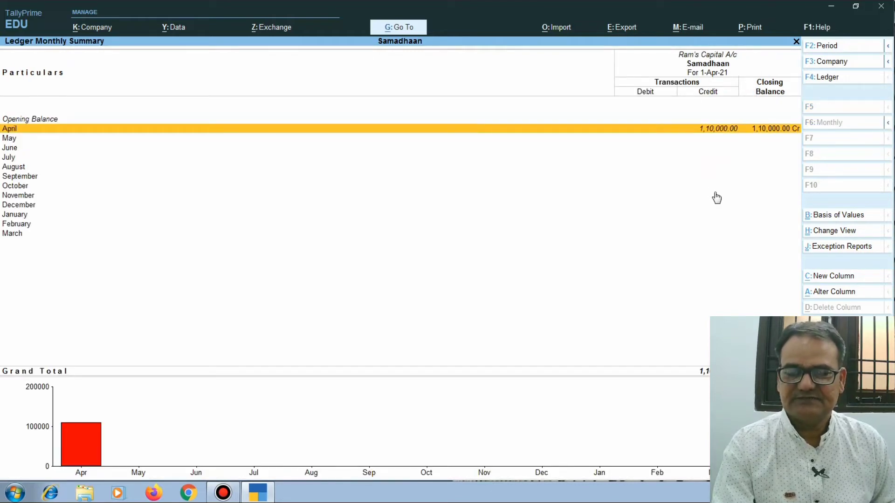
key(Return)
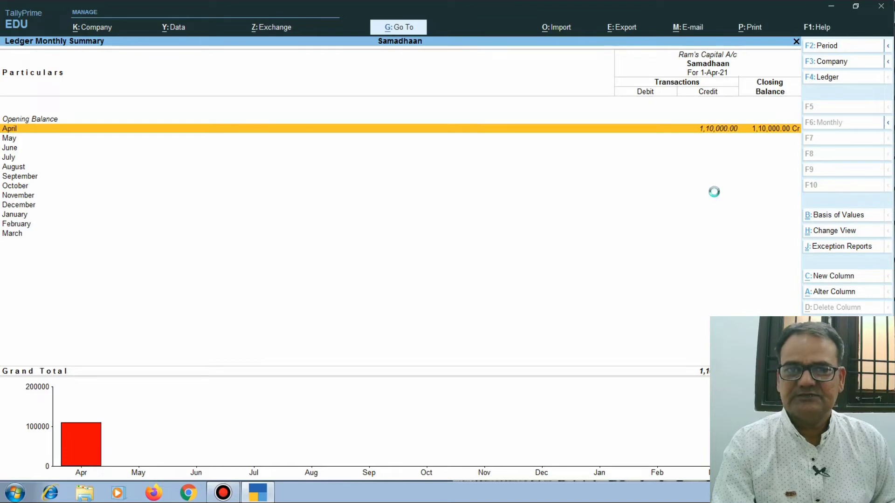
key(Up)
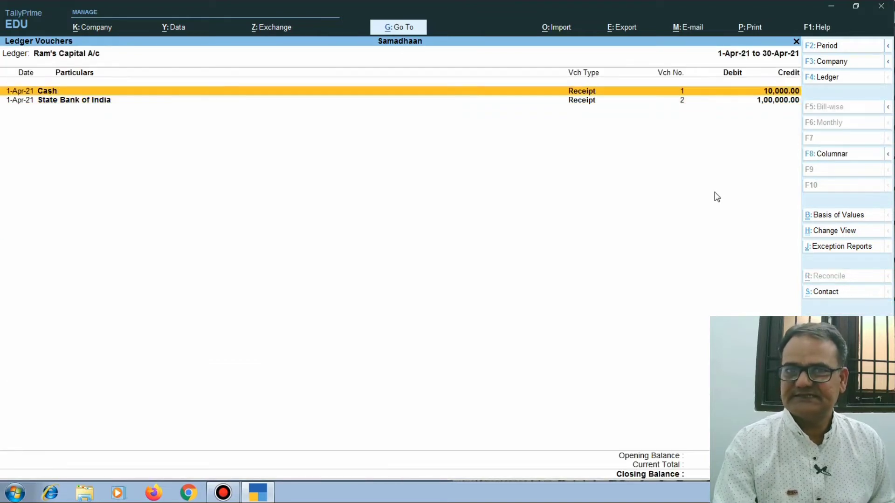
key(Down)
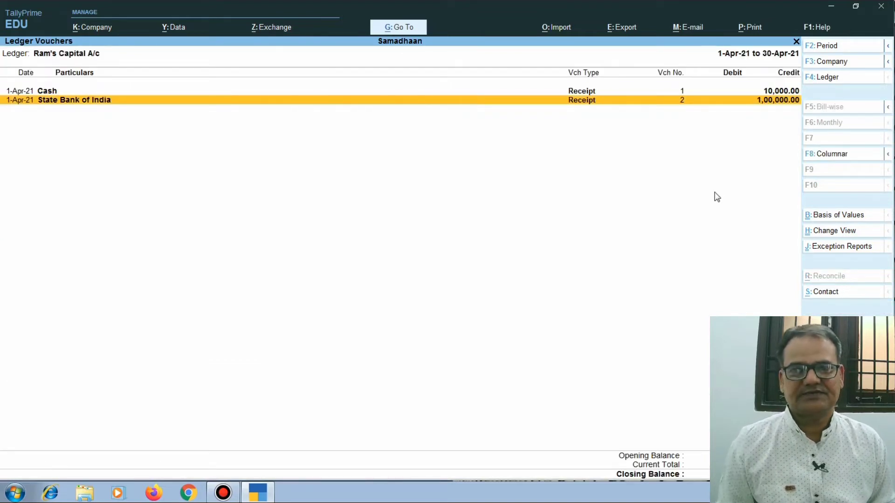
key(Escape)
key(Escape)
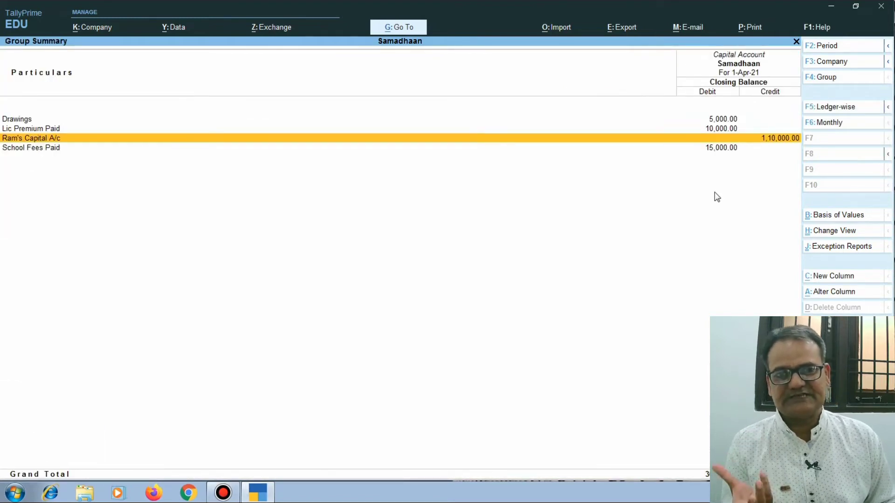
Check the monthly summary of the Drawings ledger and close the Balance Sheet
key(Down)
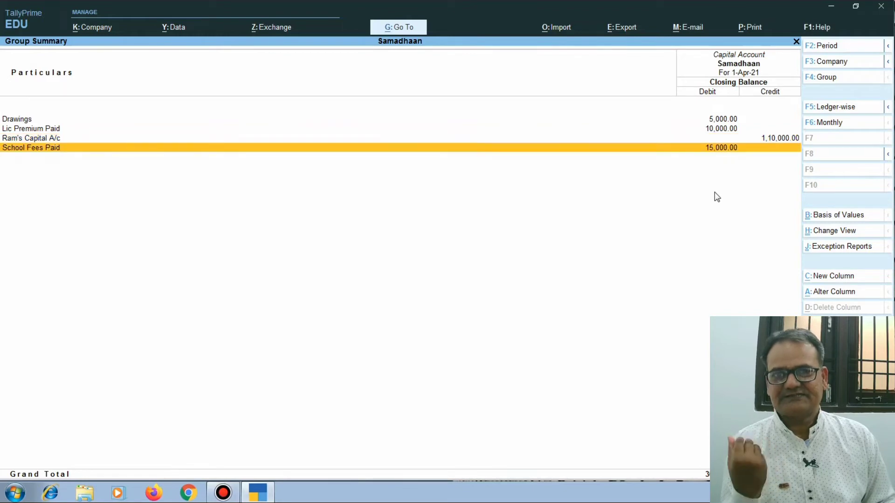
key(Up)
key(Up)
key(Up)
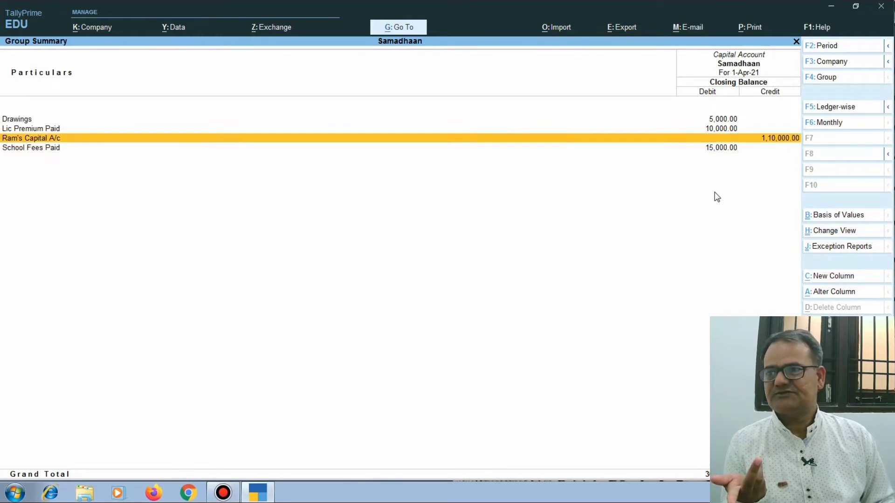
key(Return)
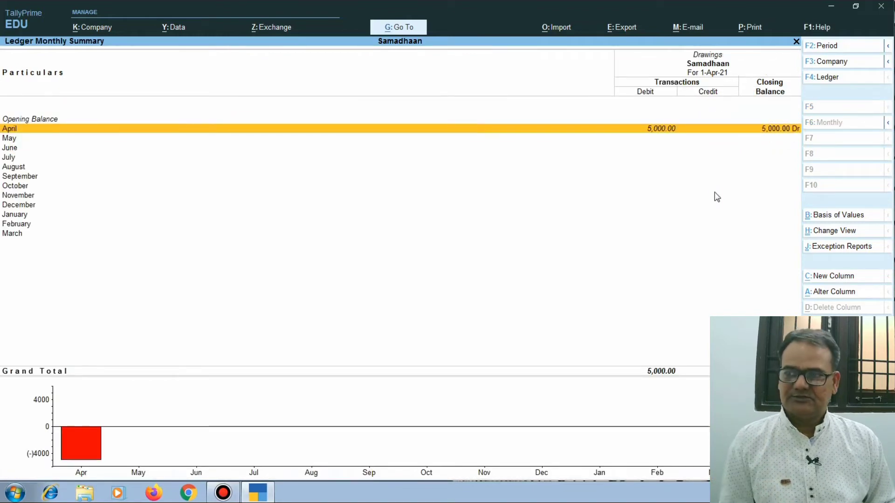
key(Escape)
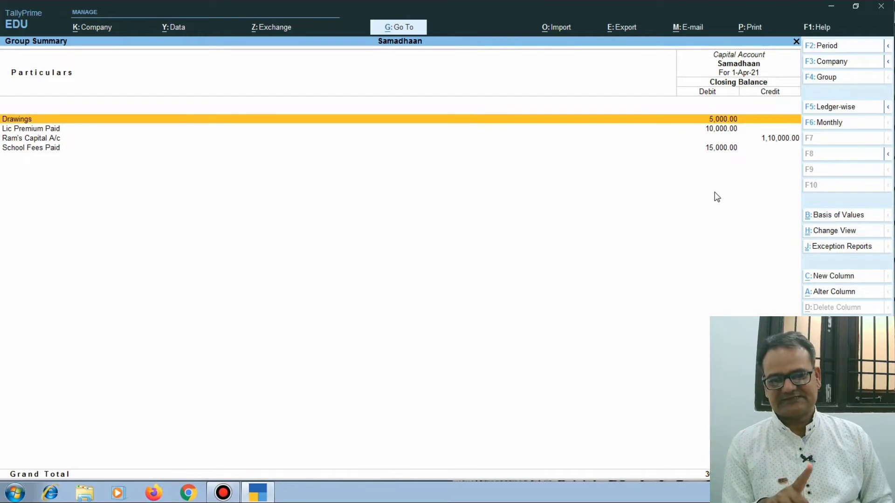
key(Escape)
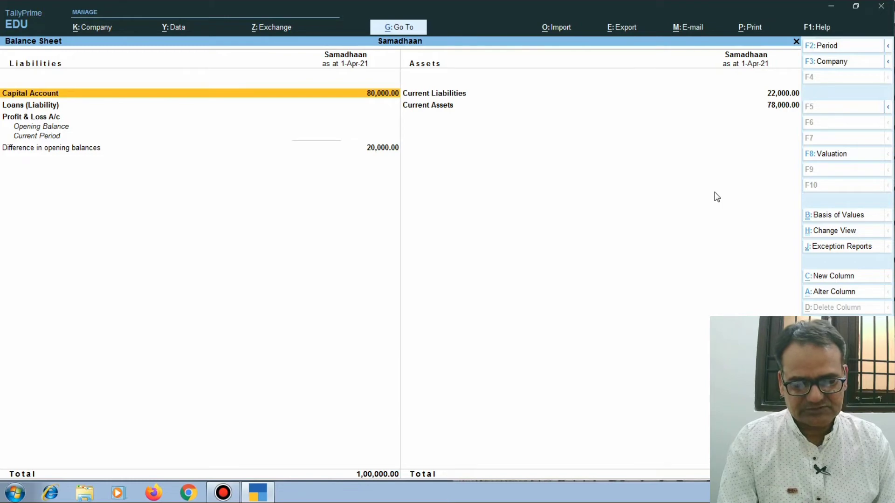
key(Escape)
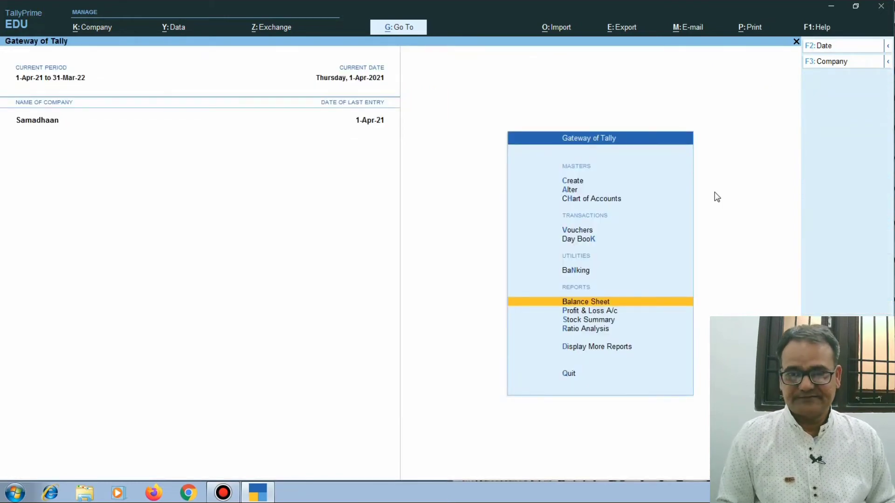
Start a receipt voucher with Cash as the receiving account
key(Up)
key(Up)
key(Up)
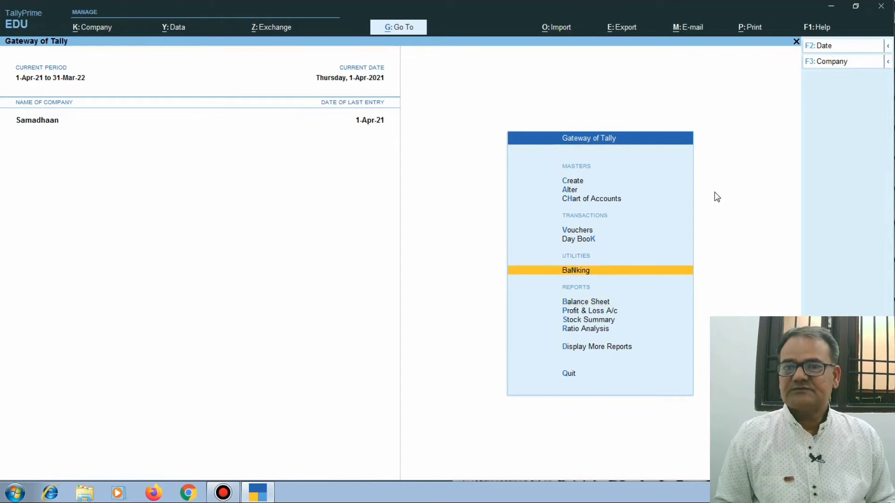
key(Return)
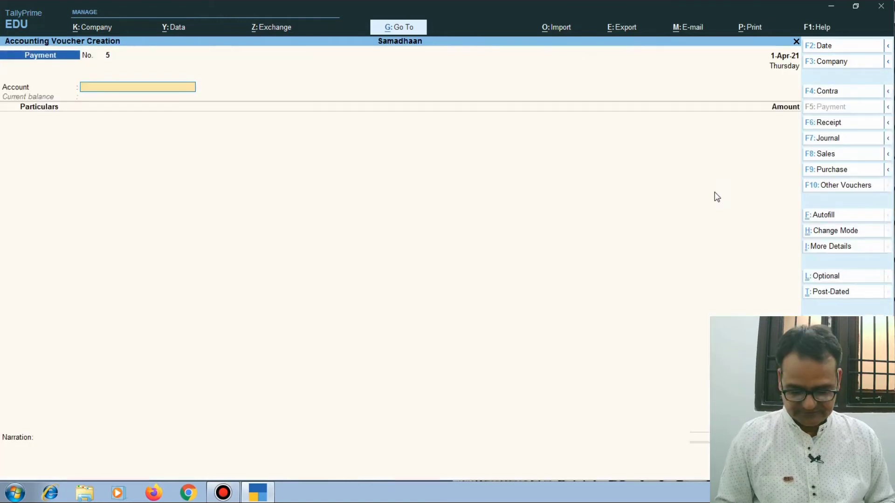
text(C)
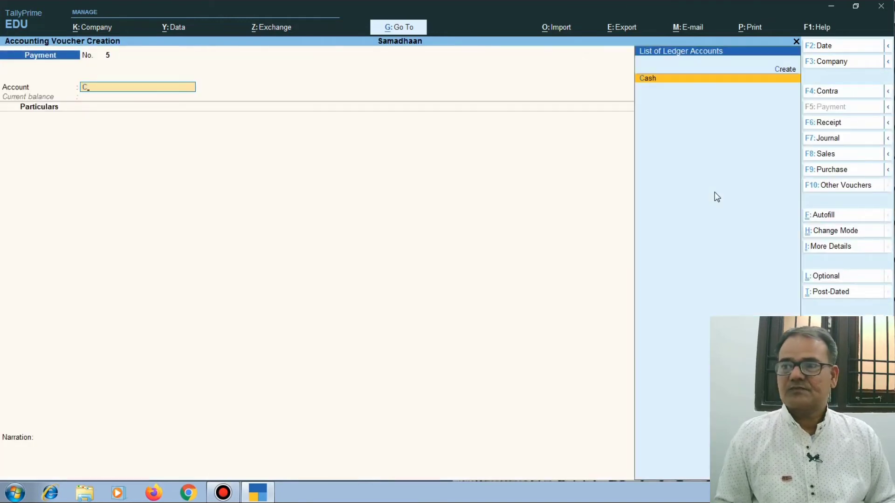
key(BackSpace)
key(F6)
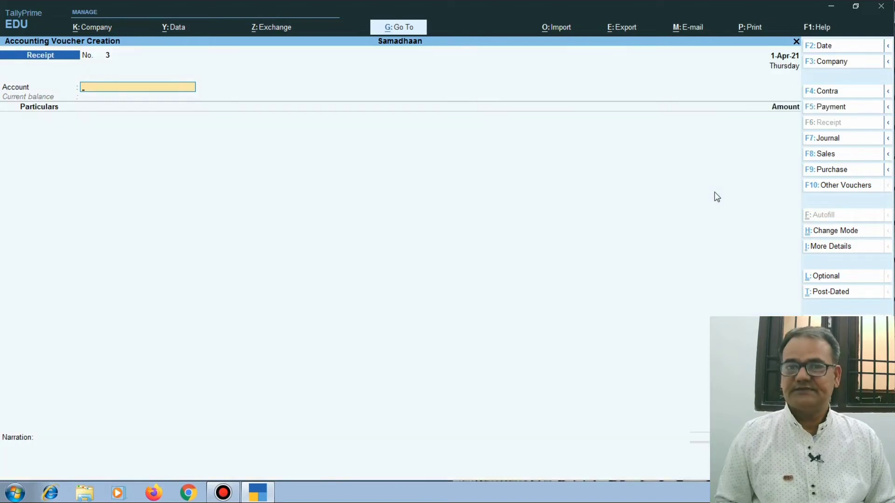
text(Cash)
key(Return)
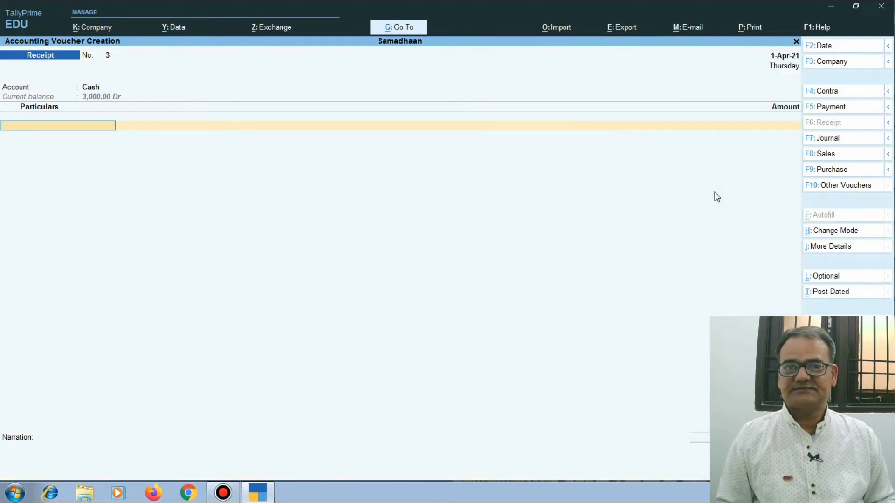
key(alt+c)
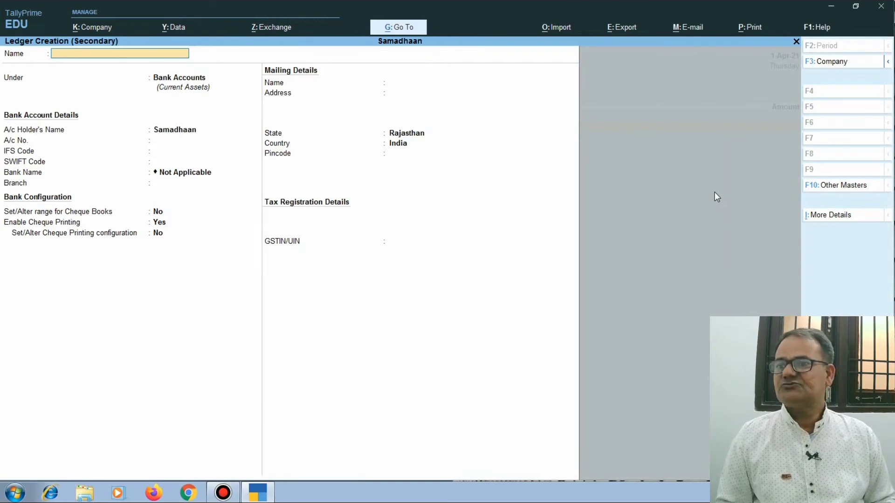
text(Abc)
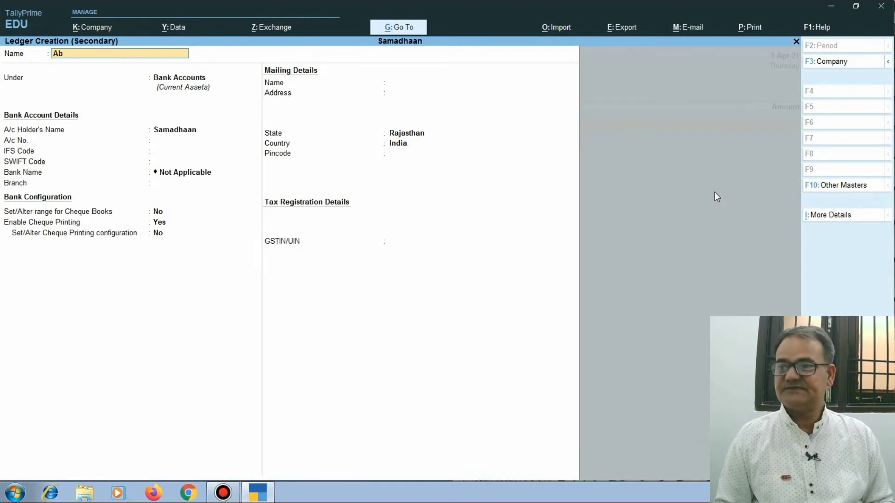
key(Return)
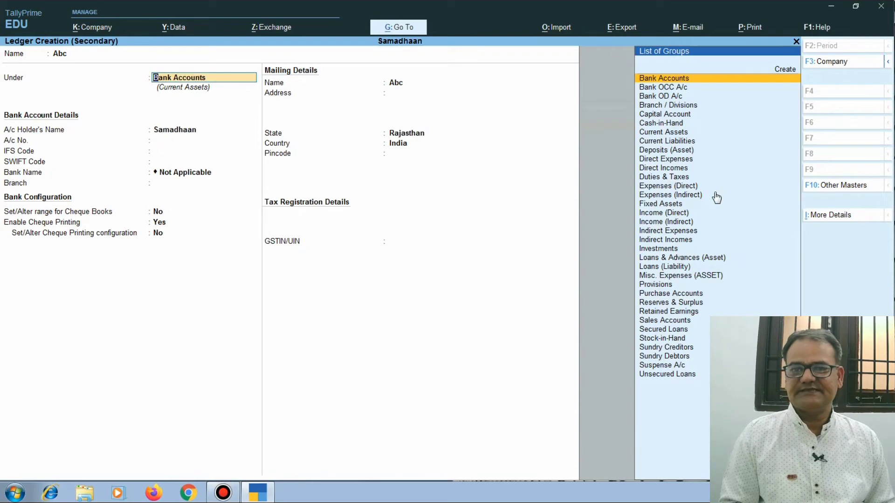
key(Down)
key(Down)
key(Down)
key(Down)
key(Down)
key(Down)
key(Down)
key(Down)
key(Down)
key(Down)
key(Down)
key(Down)
key(Down)
key(Down)
key(Down)
key(Down)
key(Down)
key(Down)
key(Down)
key(Down)
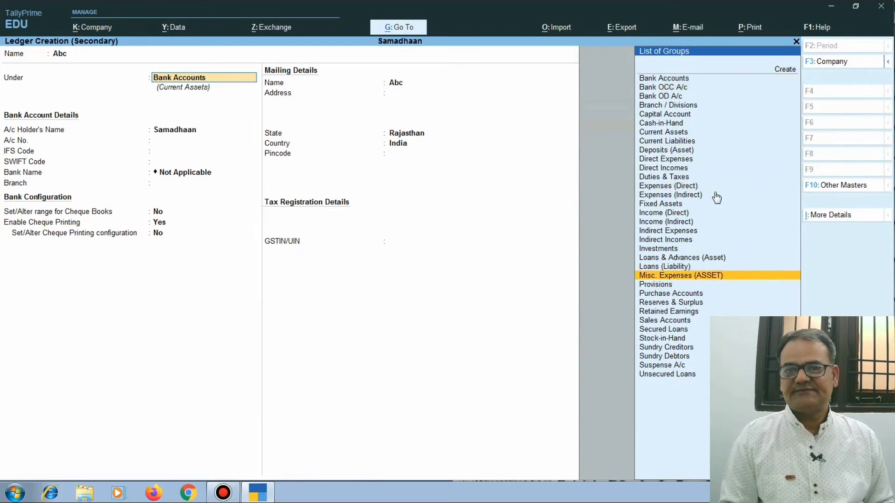
key(Up)
key(Up)
key(Up)
key(Up)
key(Up)
key(Up)
key(Up)
key(Up)
key(Up)
key(Up)
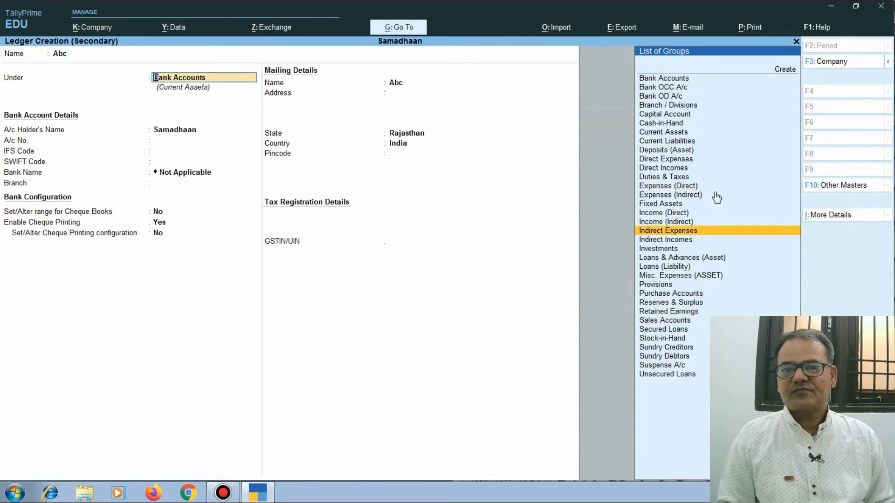
key(Down)
key(Down)
key(Down)
key(Down)
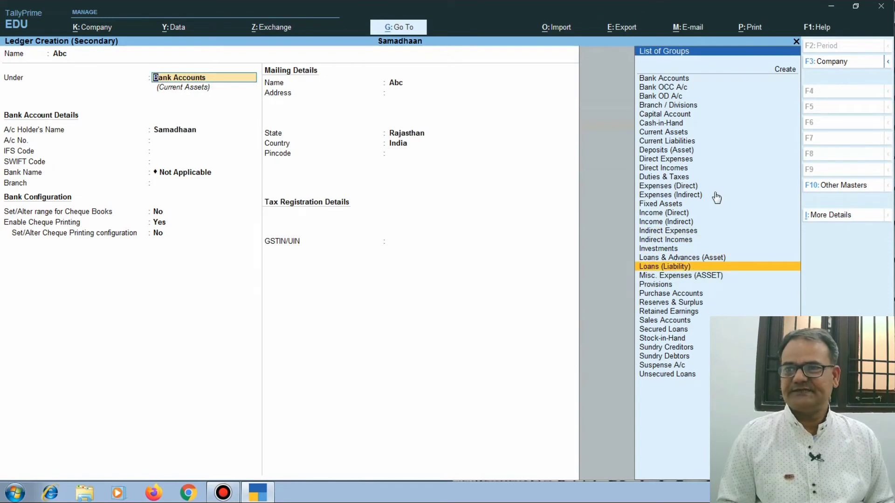
key(Home)
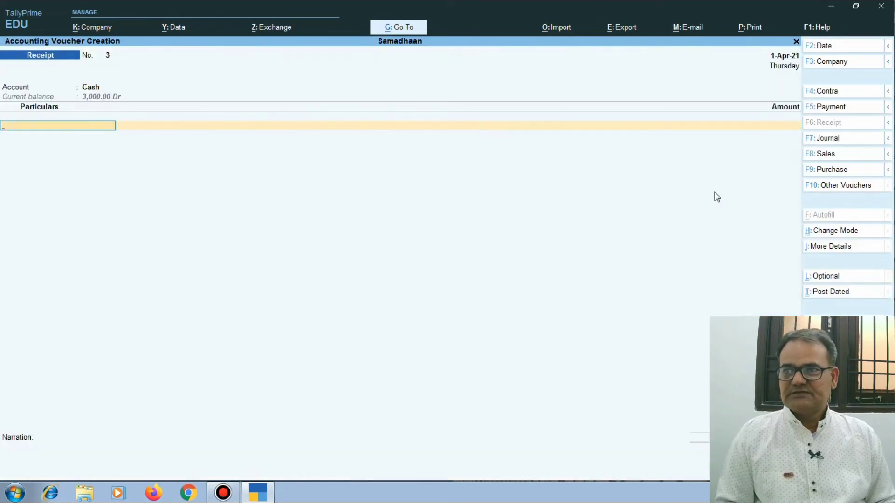
key(BackSpace)
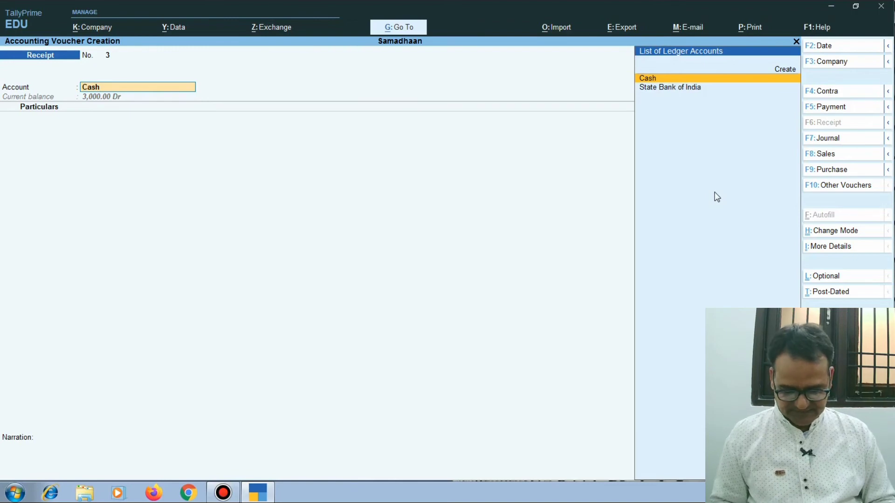
Create a ledger named Axis Bank Loan A/c under the Secured Loans group from within the receipt voucher
key(alt+c)
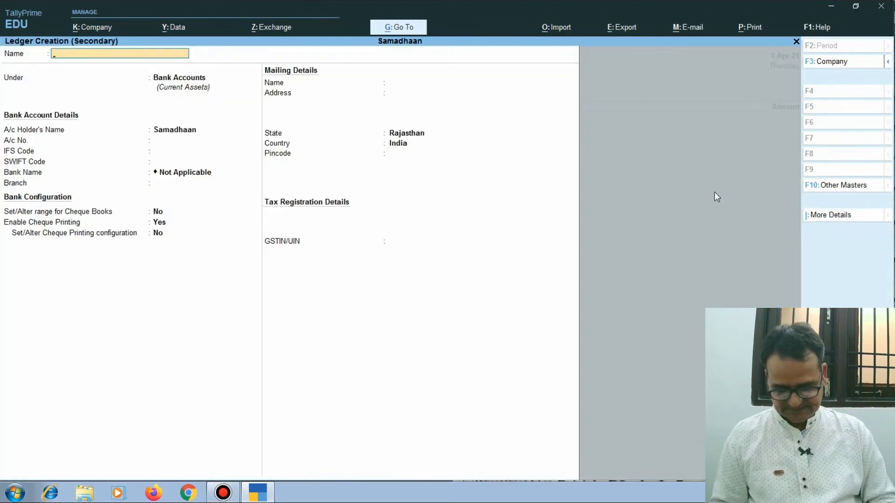
text(Axis Bank Lo)
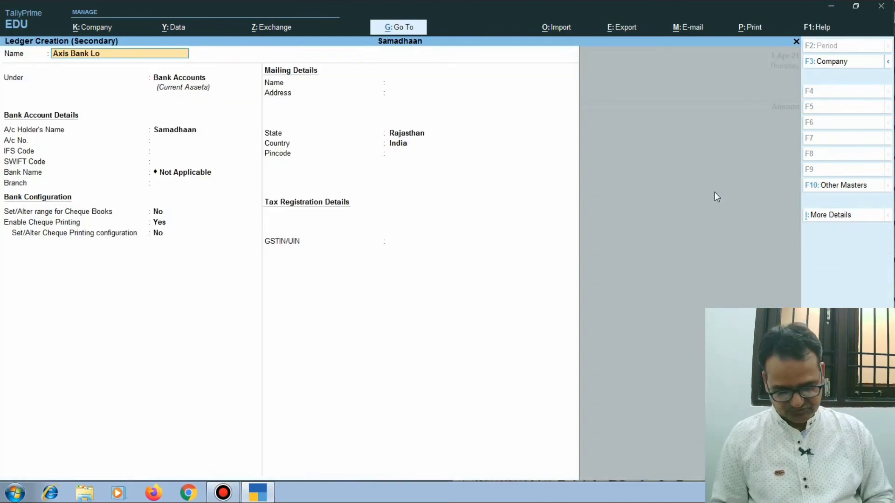
text(an a/c)
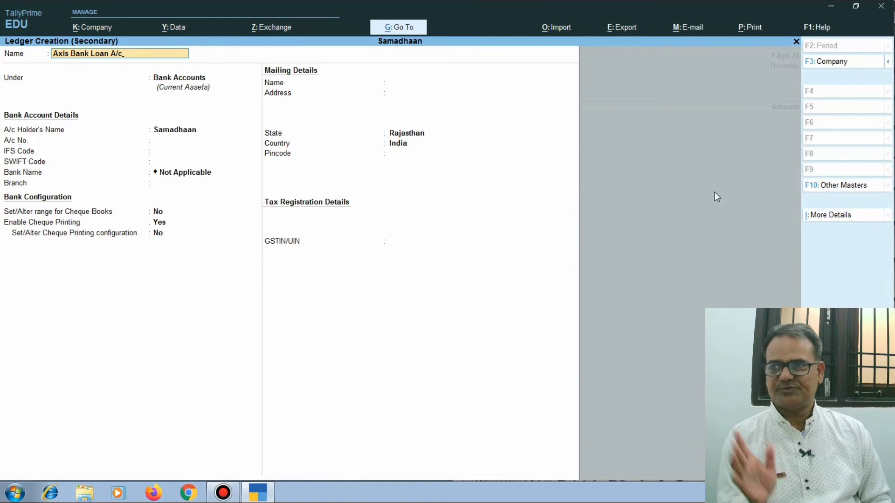
key(Return)
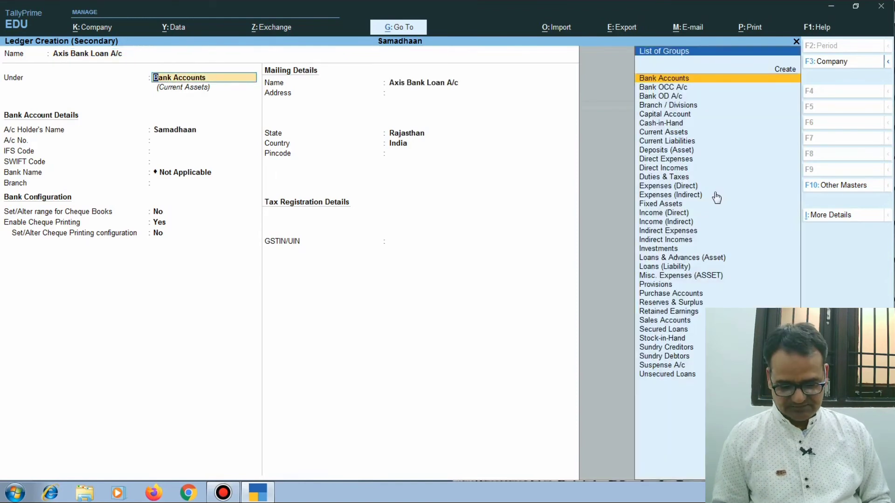
text(Sec)
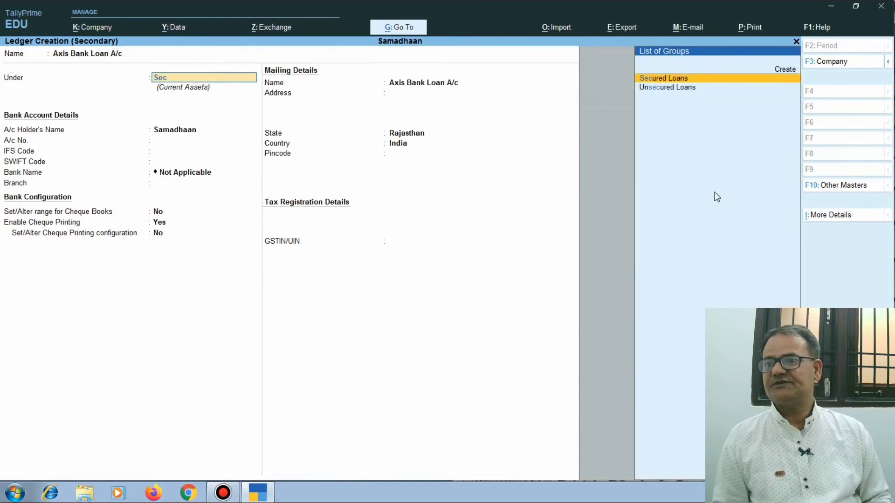
key(Return)
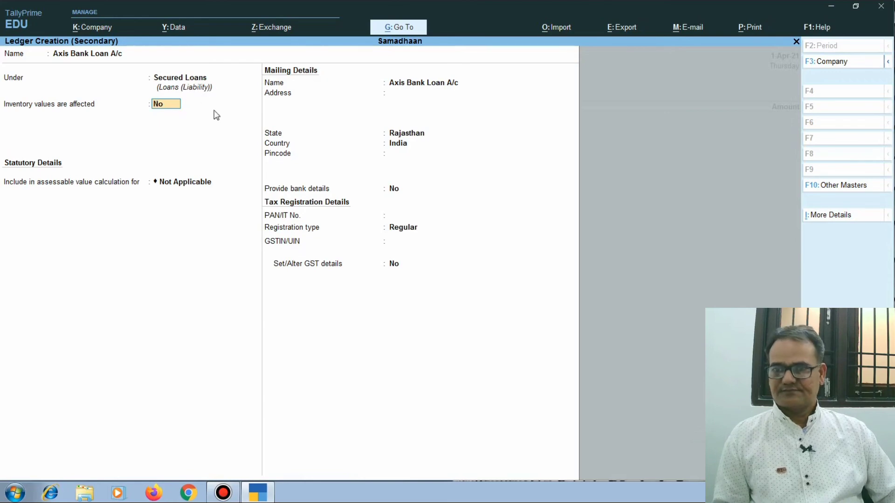
key(ctrl)
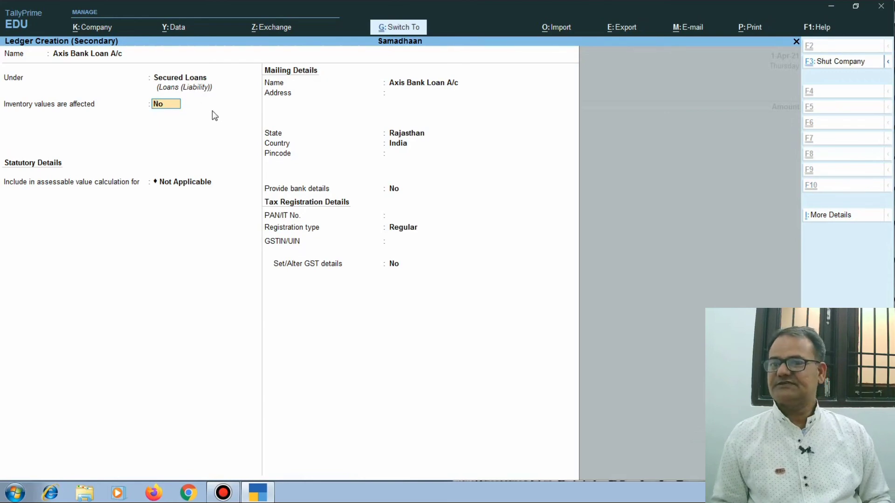
key(ctrl+a)
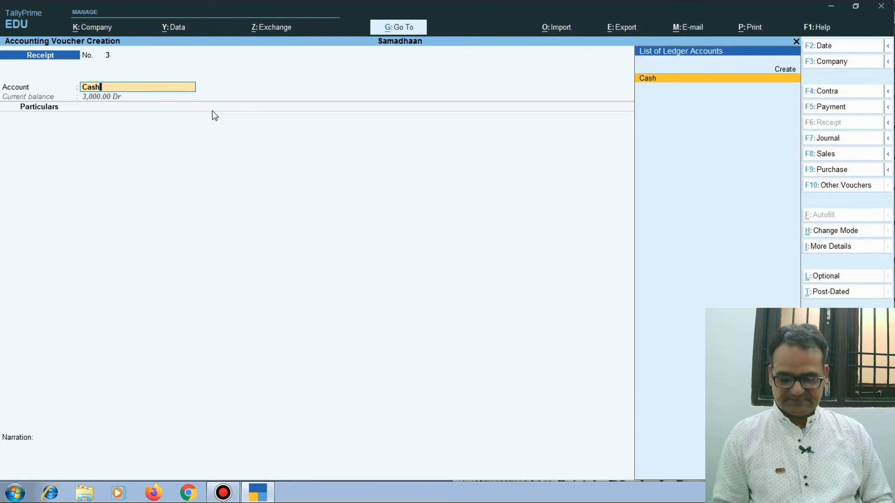
Create a ledger in the individual lender's name under the Unsecured Loans group
key(alt)
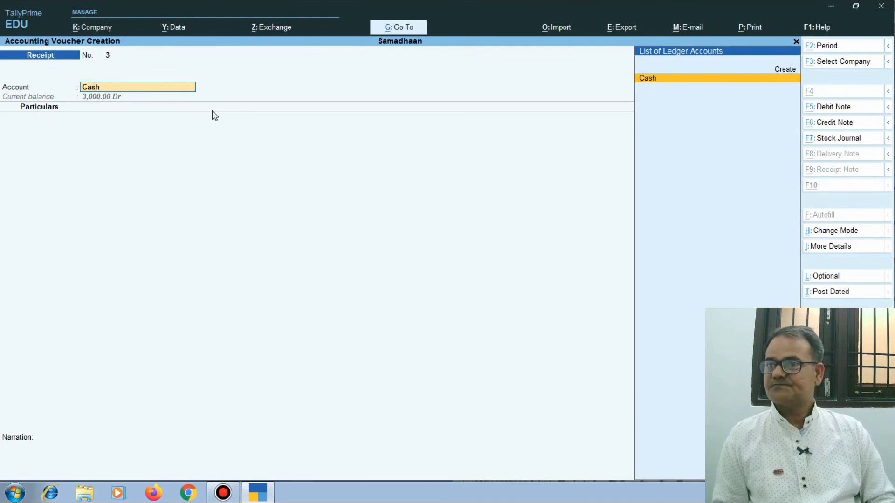
key(alt+c)
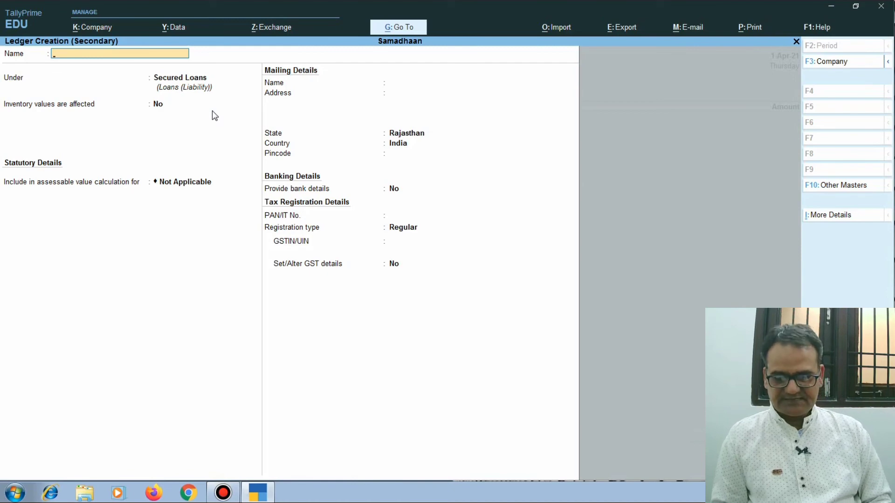
text(Shyam)
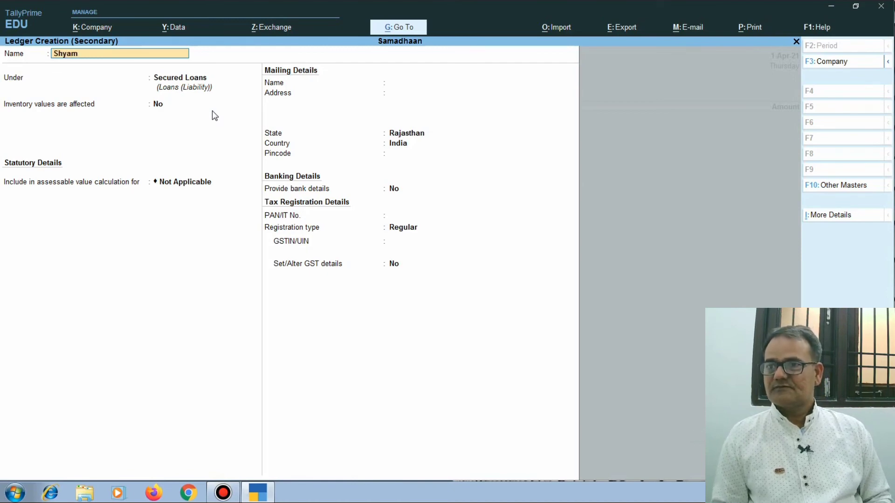
key(Return)
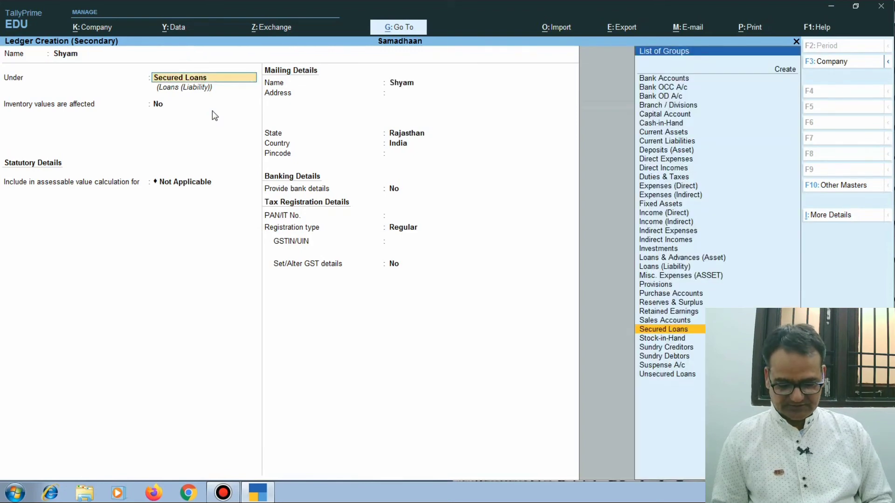
text(Unsecu)
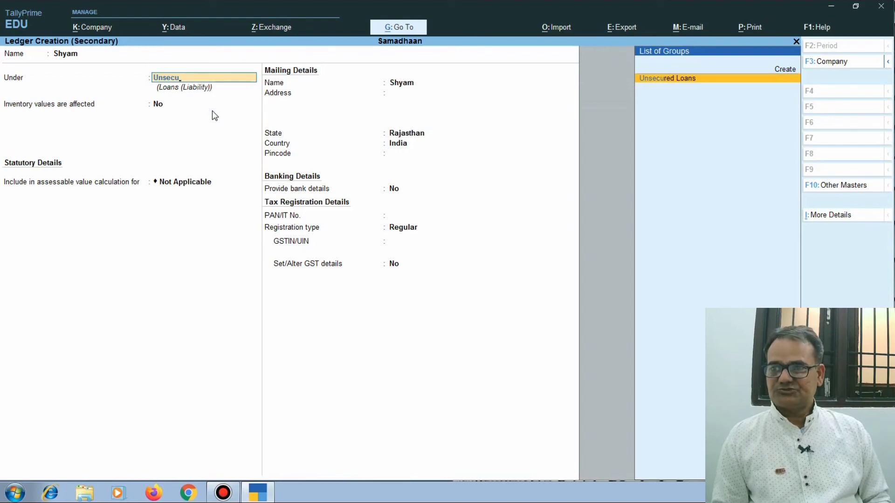
key(Return)
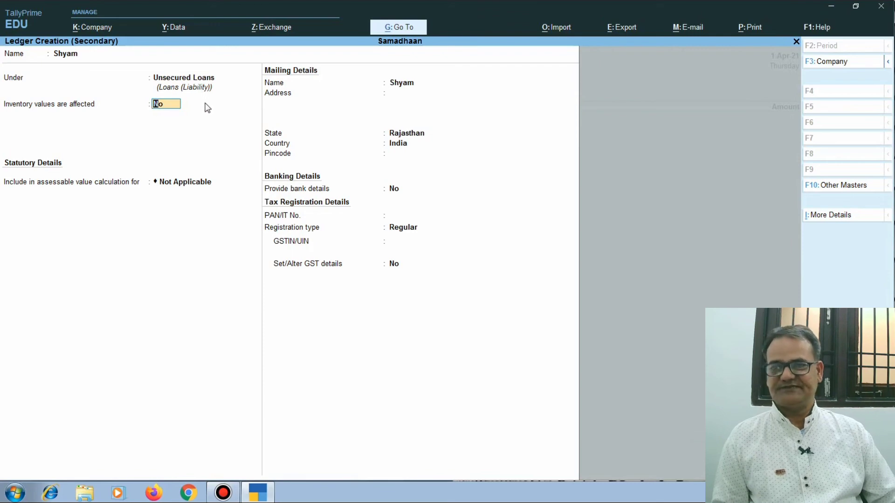
key(ctrl+a)
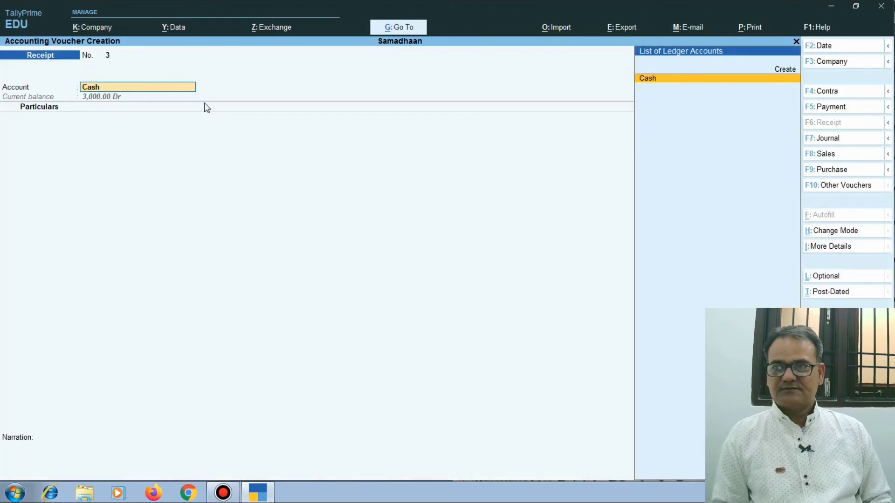
Record a receipt of 50,000 into State Bank of India from the individual lender's ledger, keeping the Cheque/DD bank allocation
key(BackSpace)
key(BackSpace)
key(BackSpace)
key(BackSpace)
text(sta)
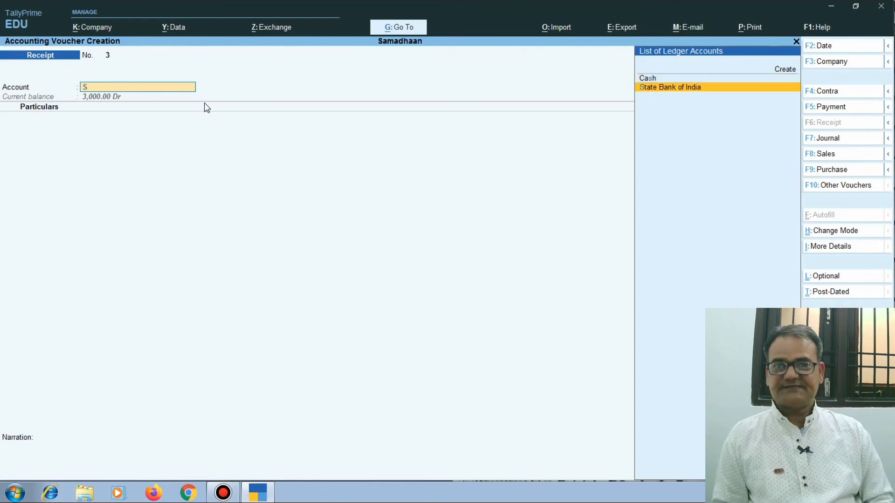
key(Return)
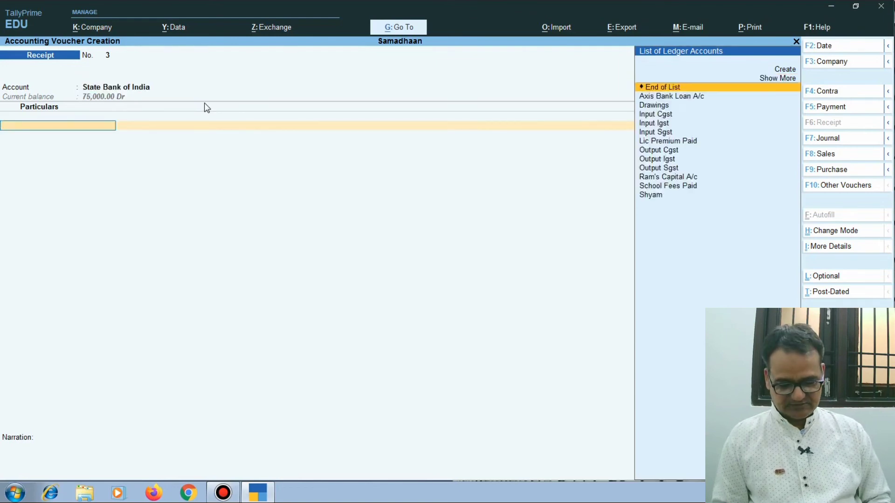
text(shy)
key(Return)
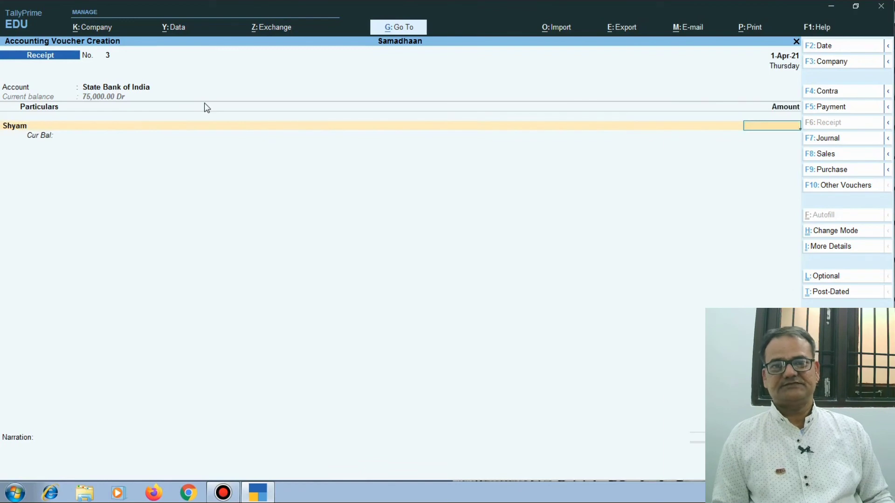
text(50000)
key(Return)
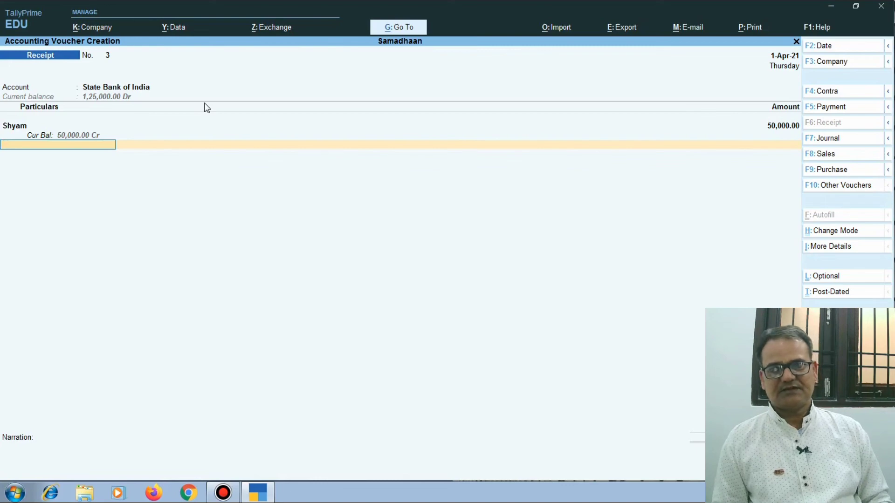
key(Return)
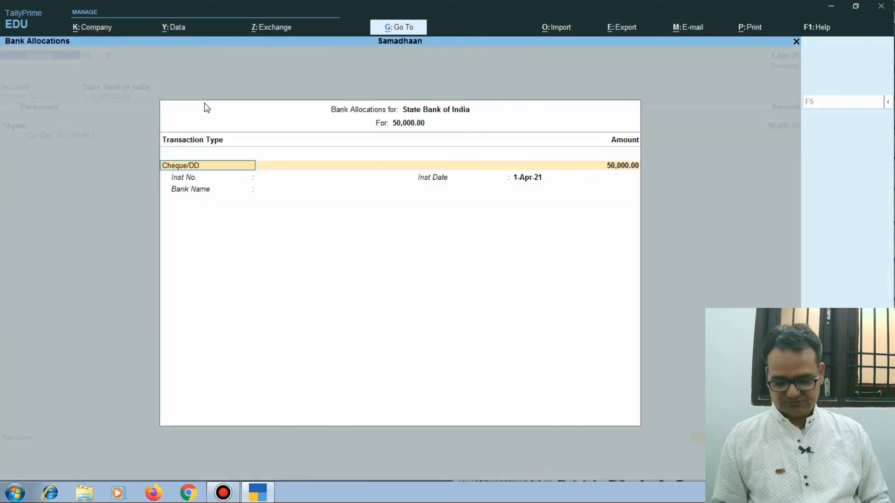
key(ctrl+a)
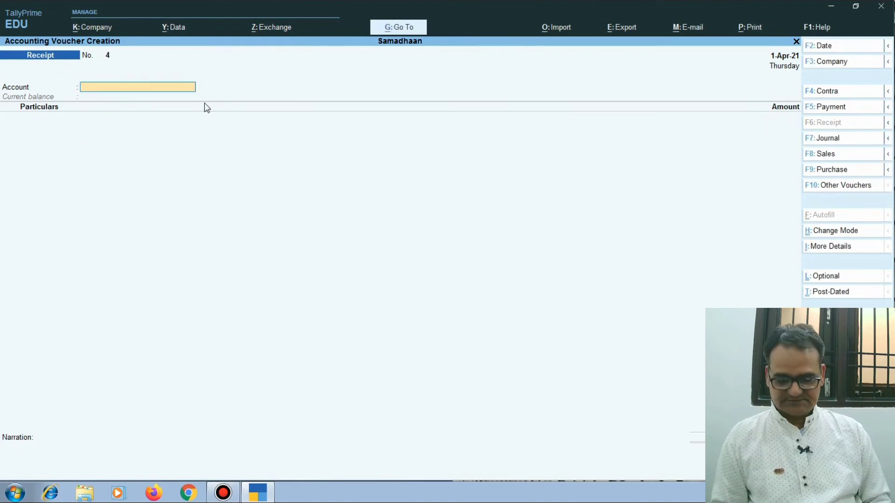
Record a receipt of 5,00,000 into State Bank of India from Axis Bank Loan A/c as Cheque/DD, and leave voucher entry
text(c)
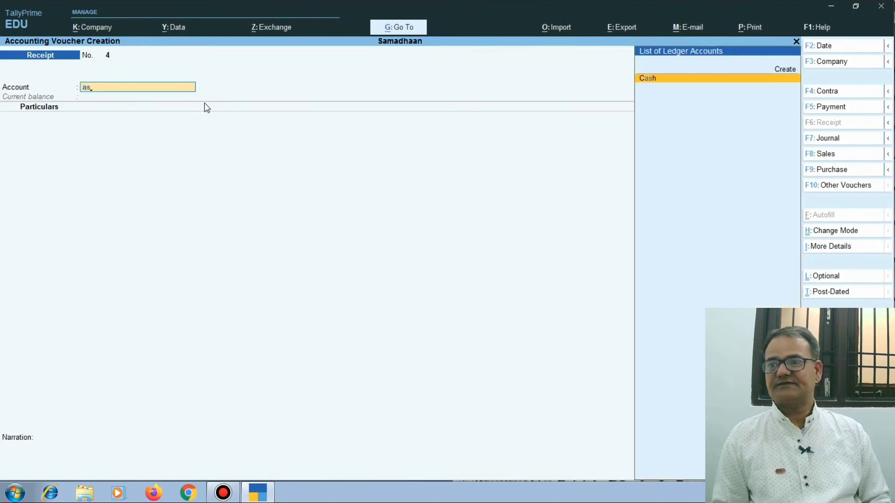
key(BackSpace)
text(sta)
key(Return)
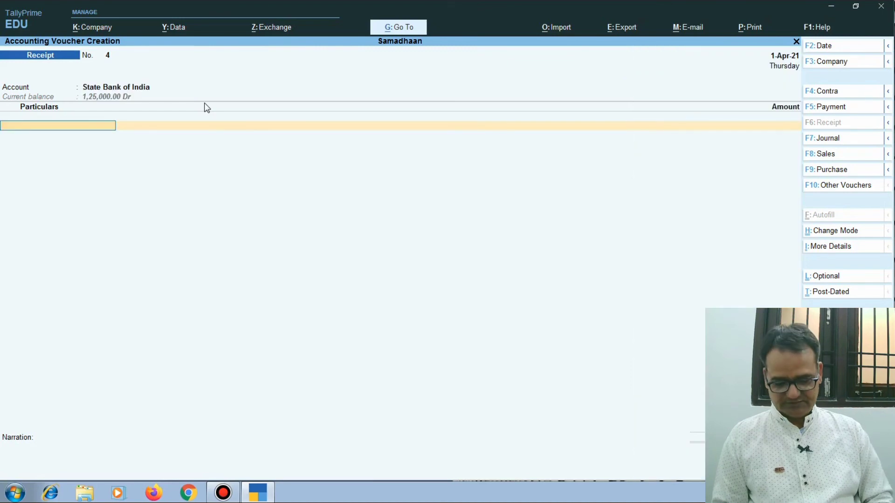
text(Axis)
key(Return)
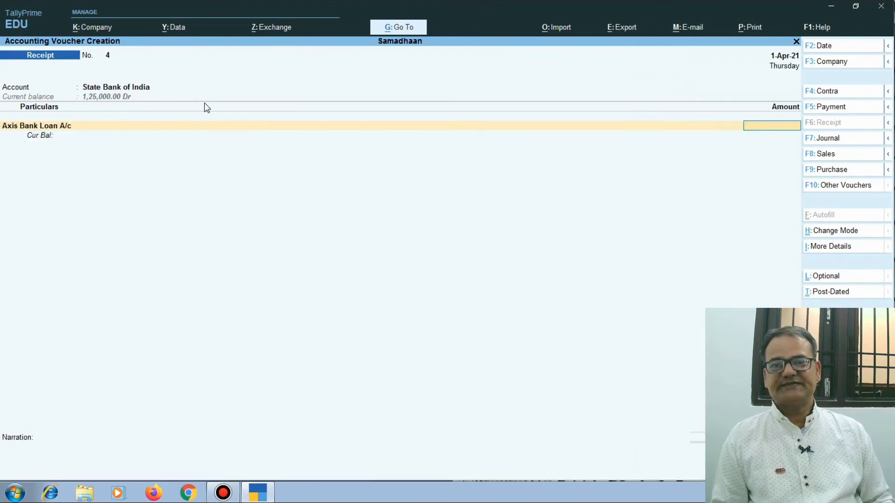
text(500000)
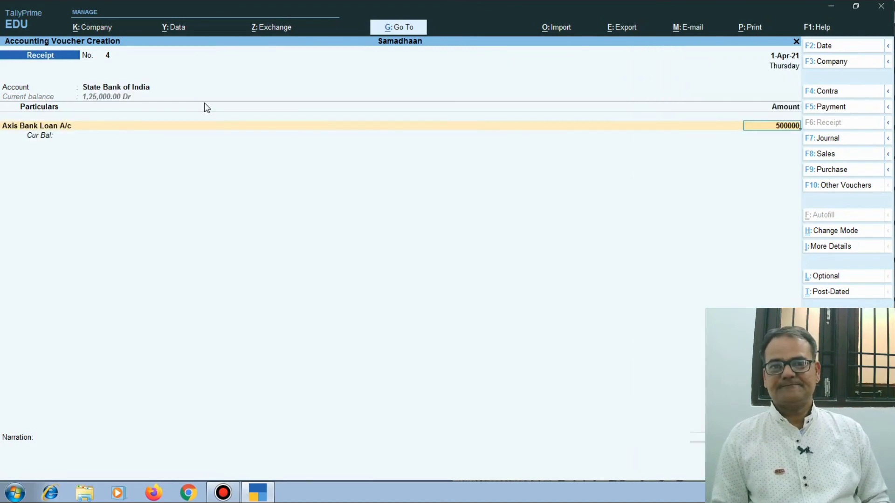
key(Return)
key(Return)
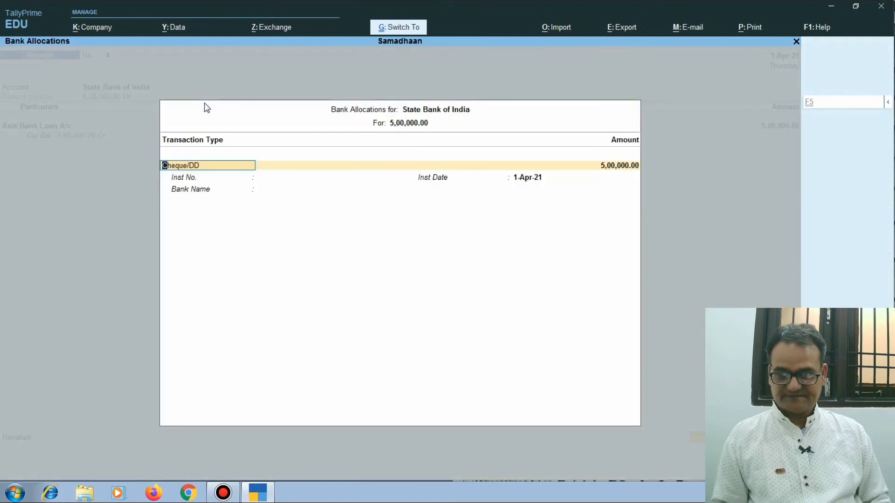
key(ctrl+a)
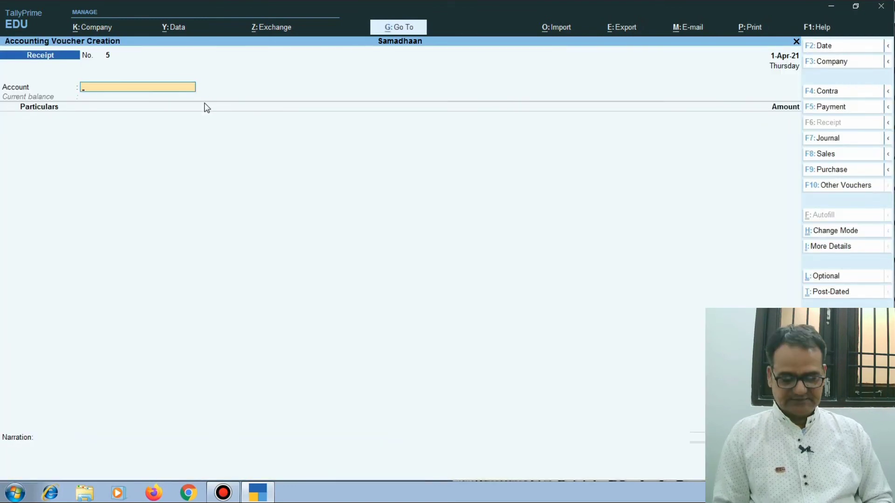
key(Escape)
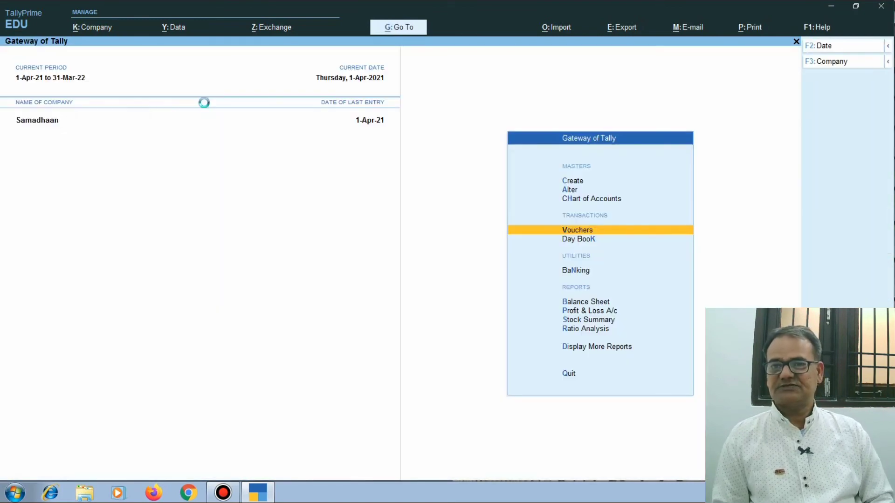
Open the Balance Sheet and compare the secured and unsecured loan balances in the Loans (Liability) summary
key(b)
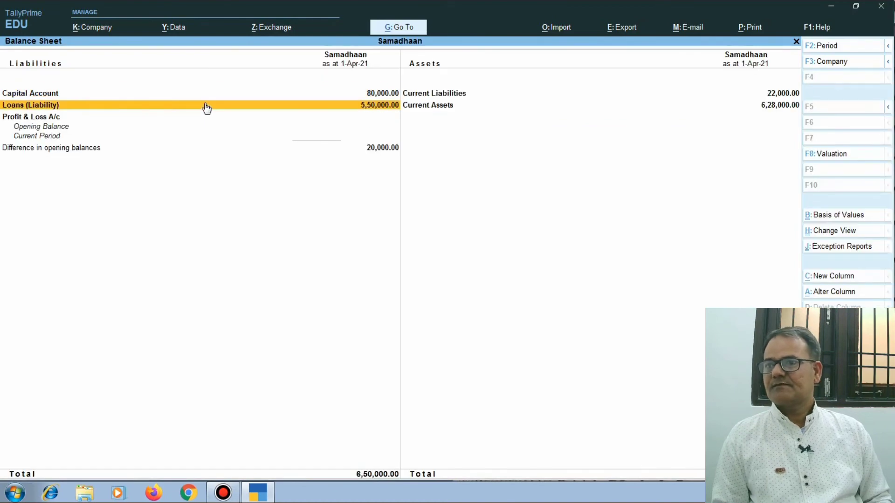
click(206, 108)
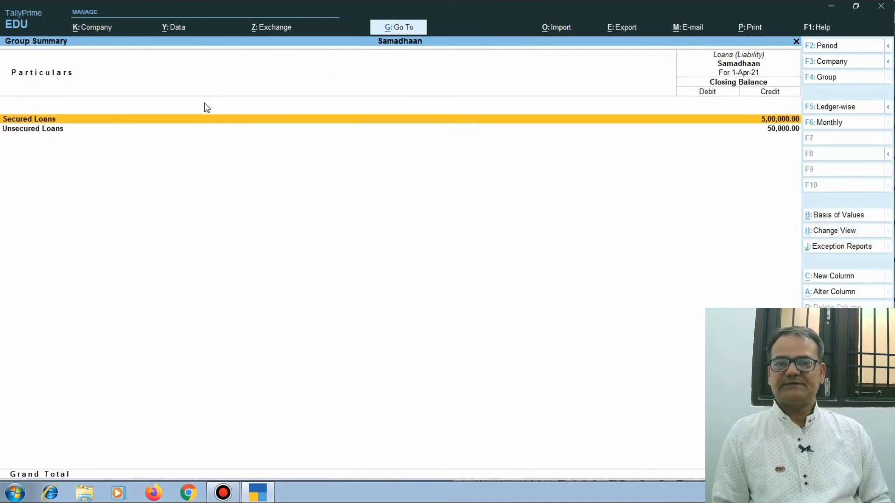
key(Down)
key(Up)
key(Down)
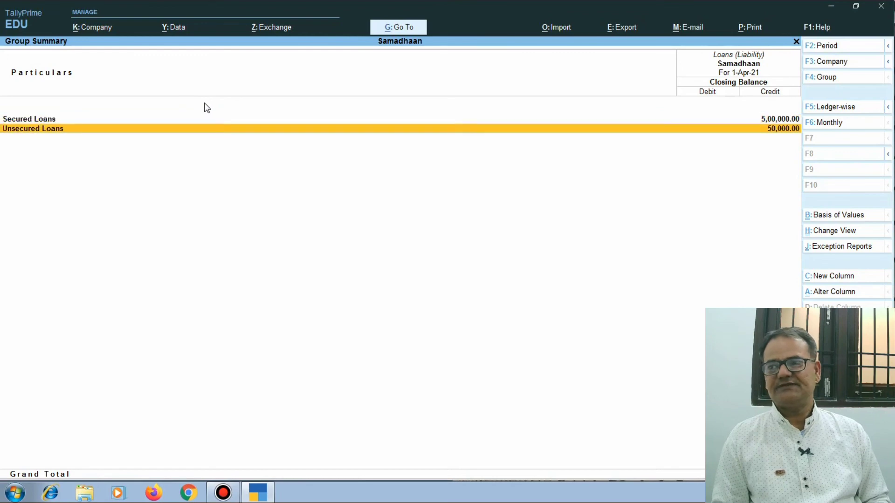
key(Up)
key(Down)
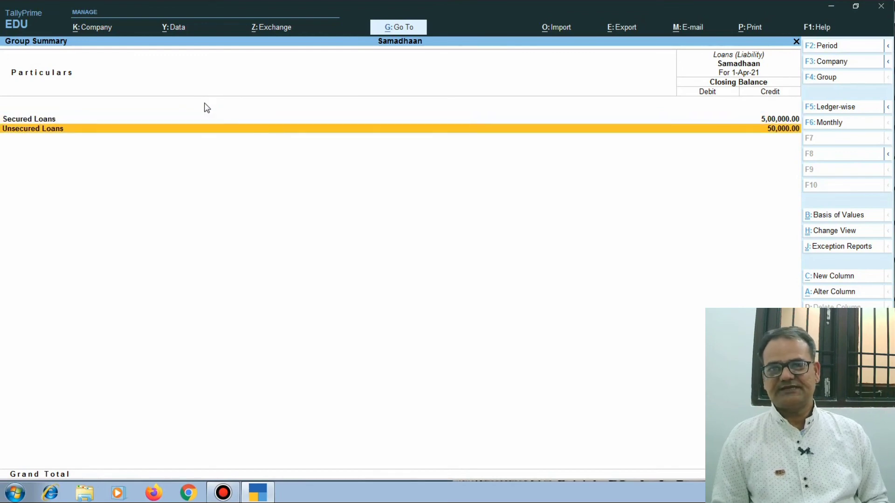
Inspect the ledgers under Secured Loans and Unsecured Loans, and return to the Balance Sheet
key(Up)
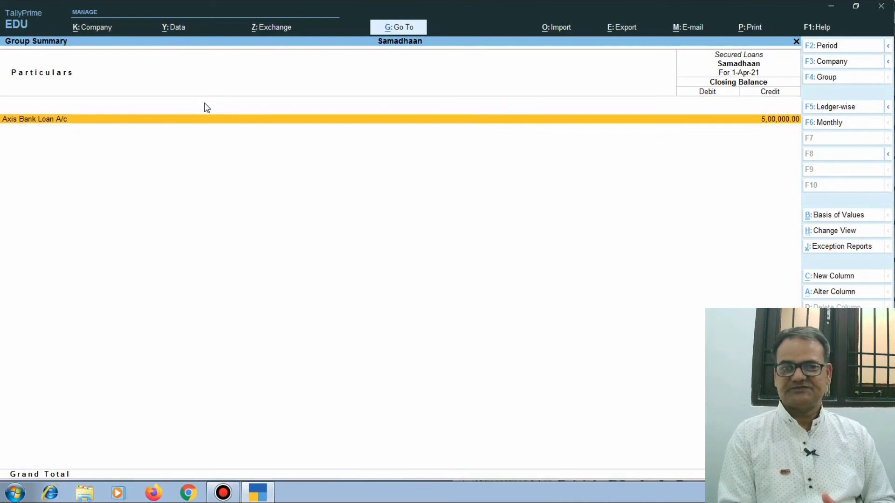
key(Escape)
key(Down)
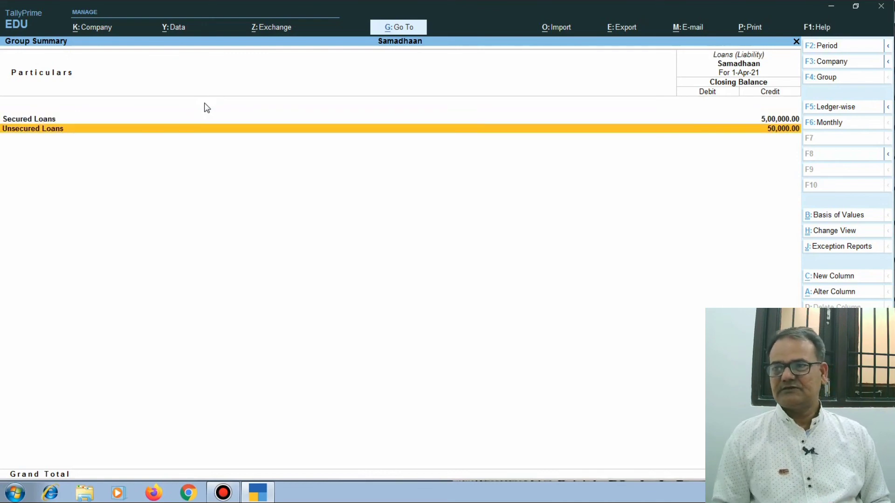
key(Return)
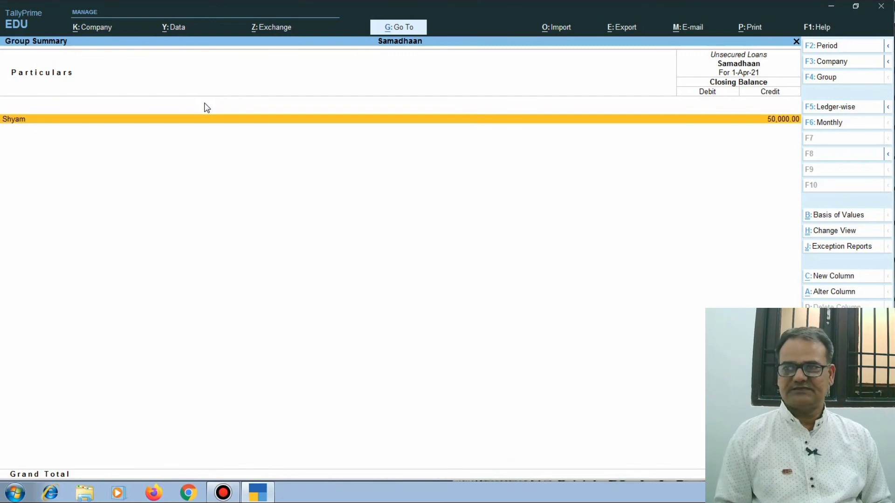
key(Escape)
key(Escape)
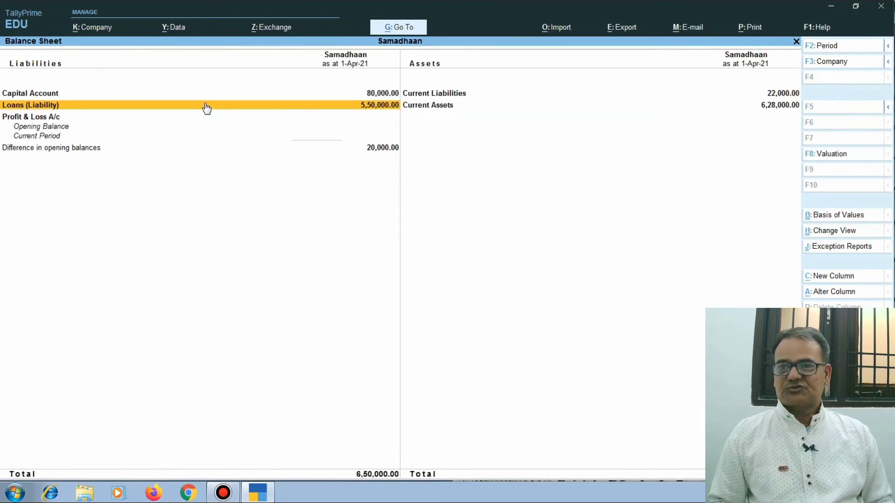